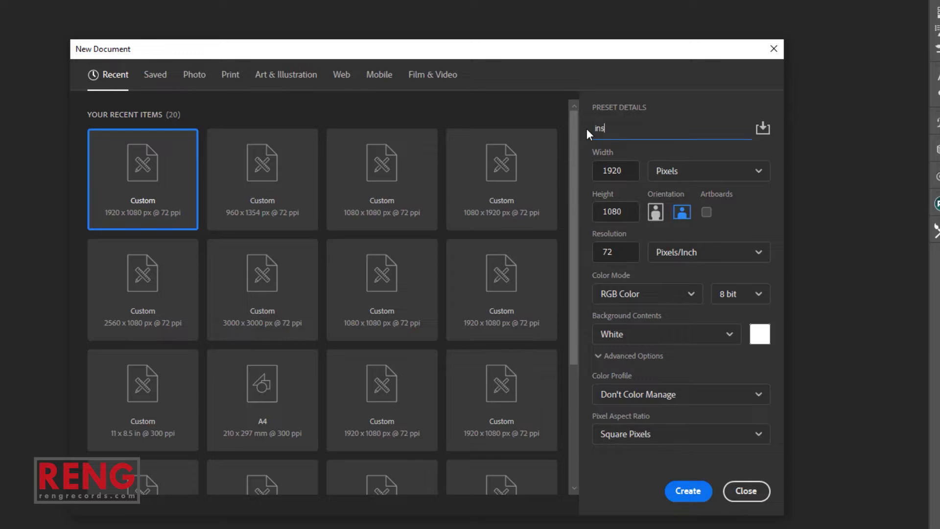
Create a new 1920 x 1080 px document named instagram with a resolution of 200 pixels/inch.
{"action": "type", "text": "gram"}
{"action": "left_click", "coordinate": [594, 253]}
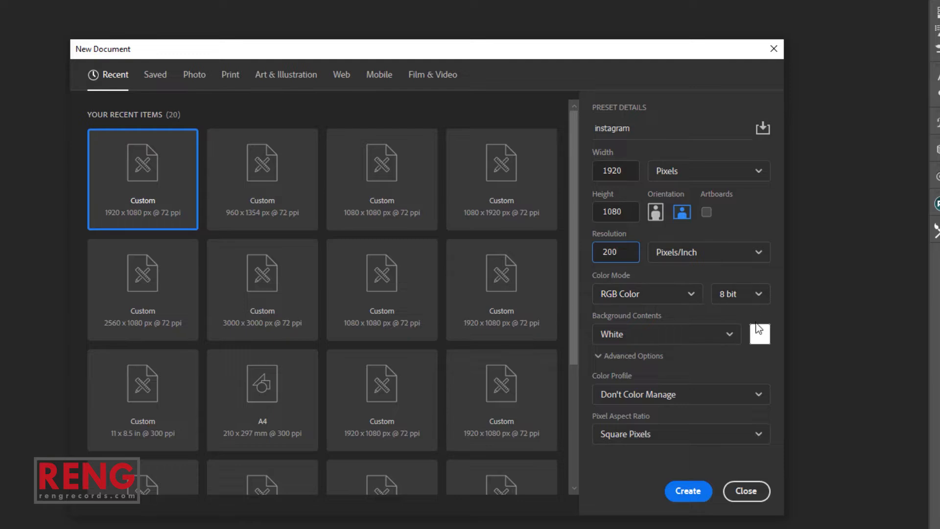
{"action": "left_click", "coordinate": [683, 491]}
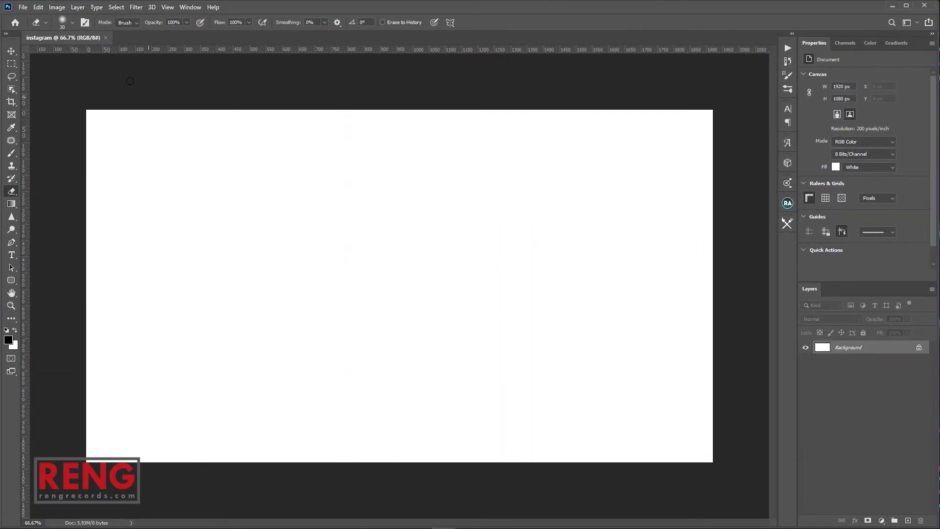
Float the document window and place the portrait-blonde image from outside the program onto the canvas.
{"action": "left_click_drag", "start_coordinate": [77, 37], "coordinate": [102, 69]}
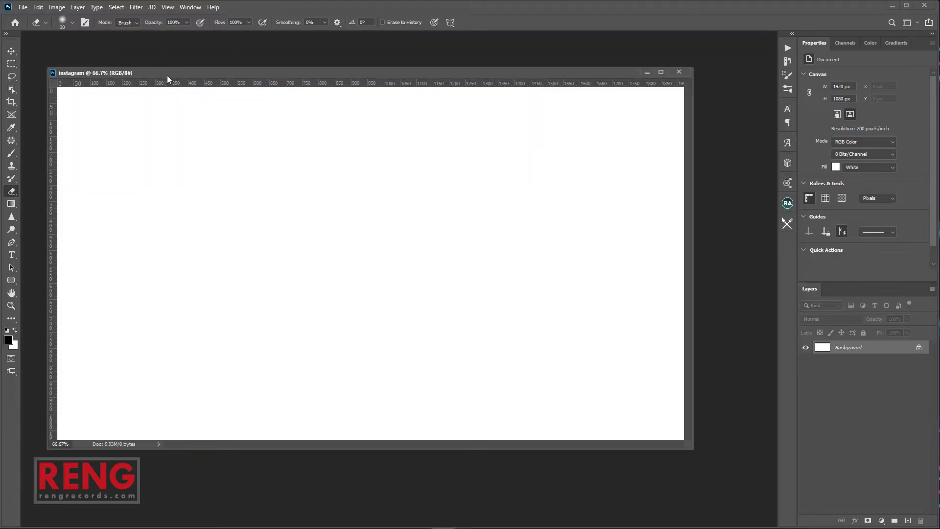
{"action": "left_click_drag", "start_coordinate": [191, 79], "coordinate": [198, 81]}
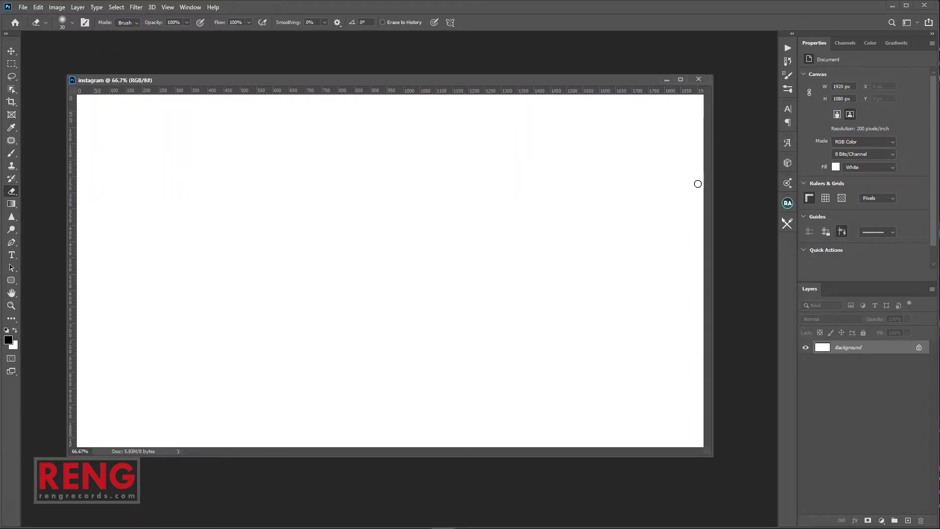
{"action": "left_click", "coordinate": [892, 6]}
{"action": "left_click_drag", "start_coordinate": [30, 71], "coordinate": [440, 214]}
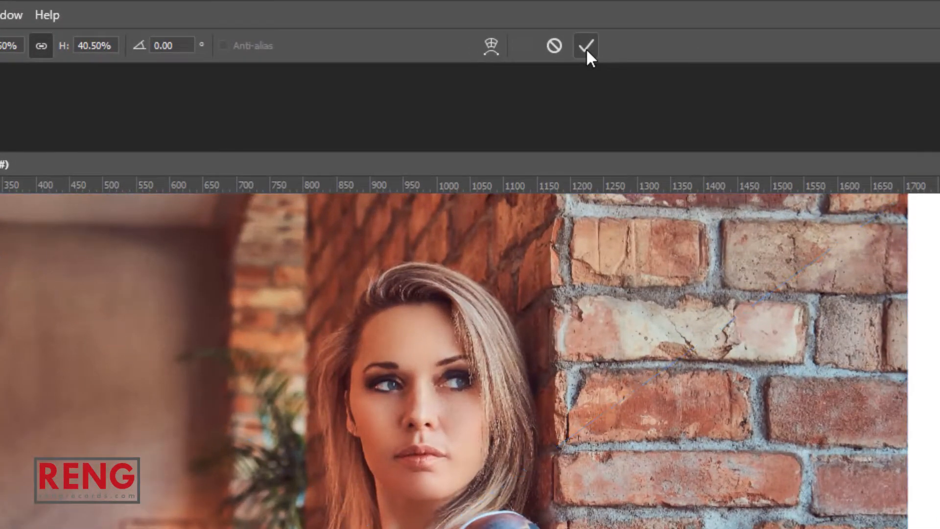
{"action": "left_click", "coordinate": [585, 47]}
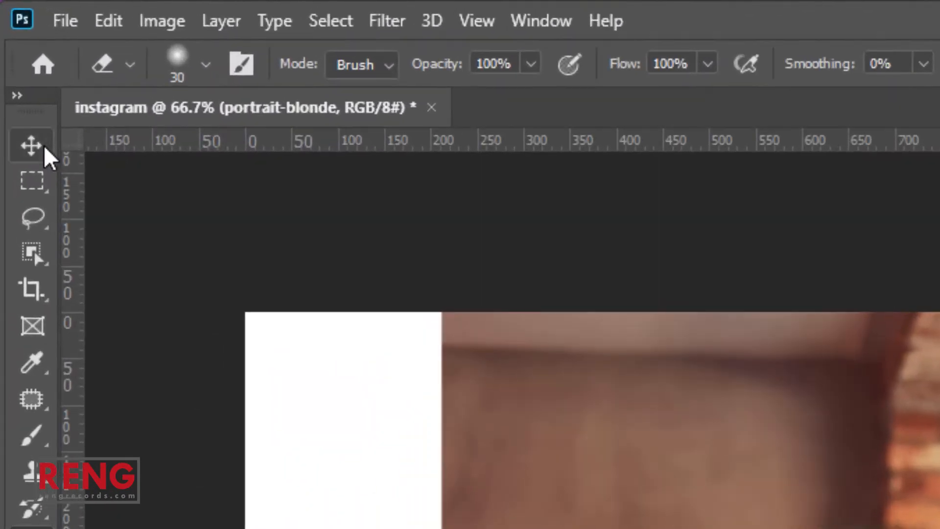
Scale the placed portrait to the full canvas width and shift it vertically so the woman's head stays in frame.
{"action": "left_click", "coordinate": [11, 51]}
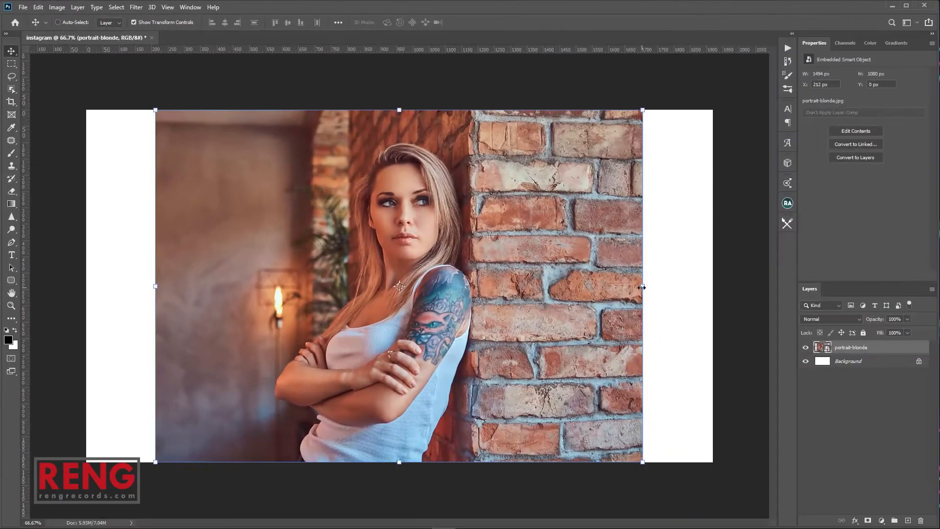
{"action": "left_click_drag", "start_coordinate": [642, 286], "coordinate": [712, 297]}
{"action": "left_click_drag", "start_coordinate": [155, 285], "coordinate": [84, 287]}
{"action": "left_click_drag", "start_coordinate": [409, 216], "coordinate": [408, 224]}
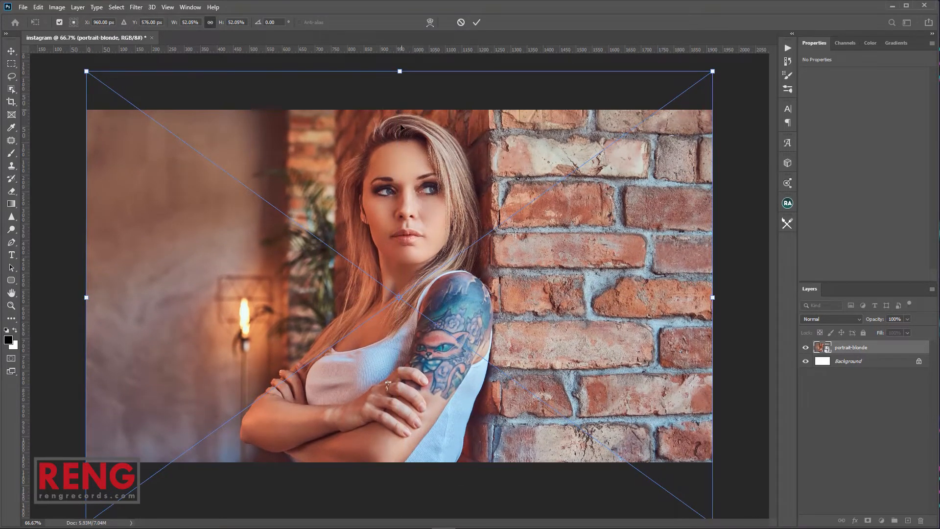
{"action": "left_click", "coordinate": [476, 23]}
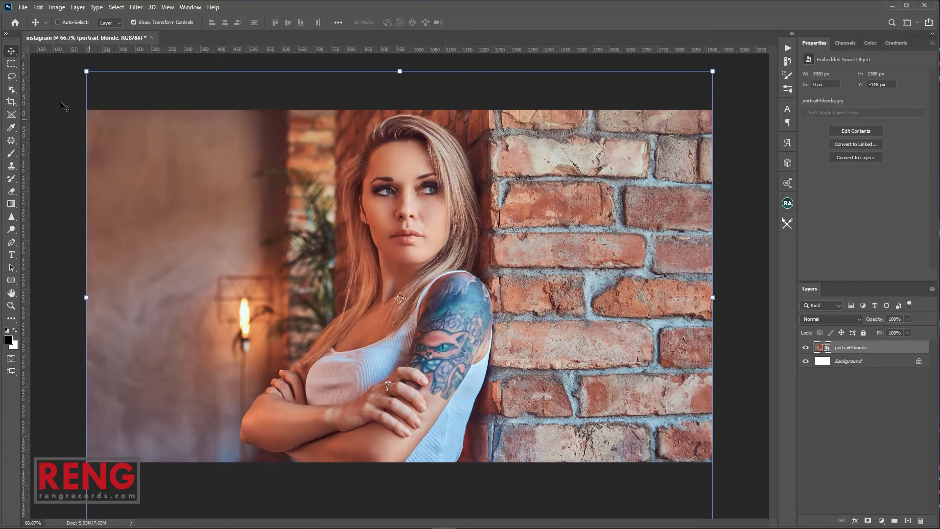
Activate the Object Selection tool and duplicate the portrait-blonde layer.
{"action": "left_click", "coordinate": [12, 64]}
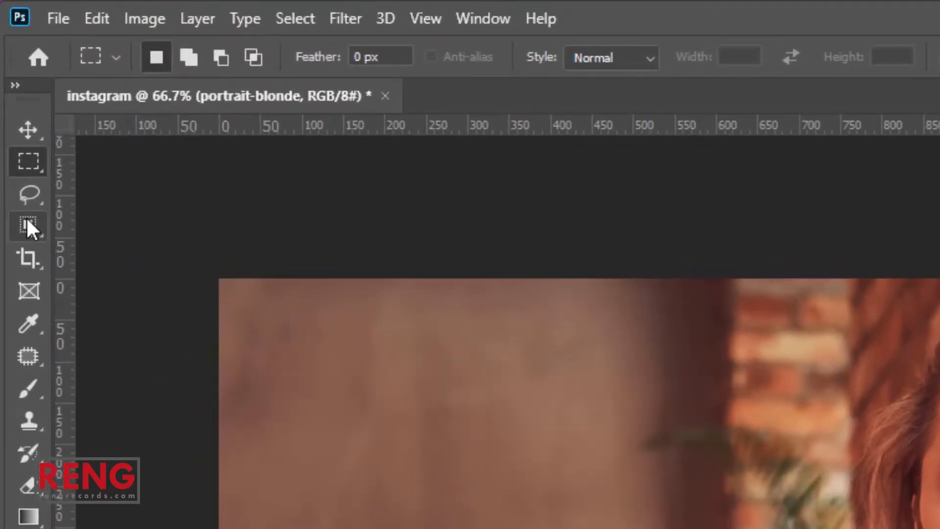
{"action": "left_click", "coordinate": [28, 226]}
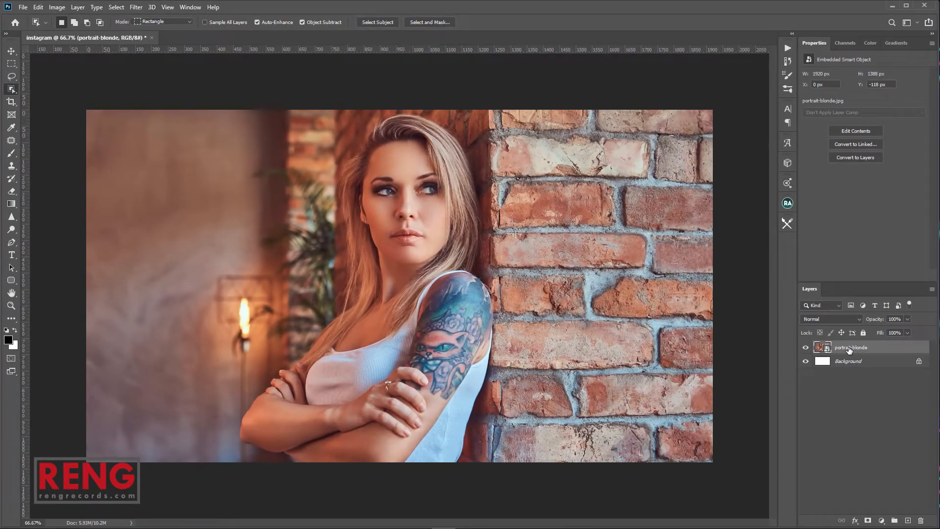
{"action": "key", "text": "ctrl+j"}
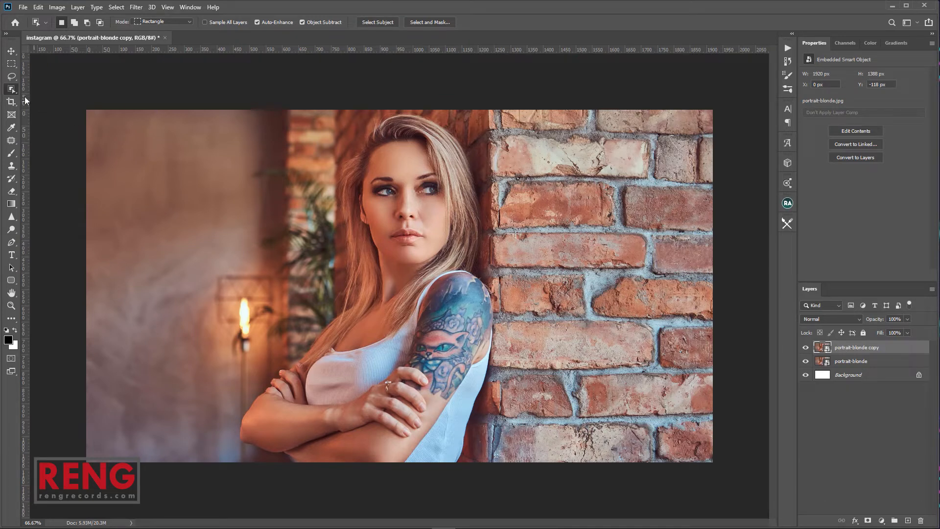
Select the woman with Object Selection, turn the selection into a mask on the copy, and hide the original portrait-blonde layer.
{"action": "left_click_drag", "start_coordinate": [211, 104], "coordinate": [504, 482]}
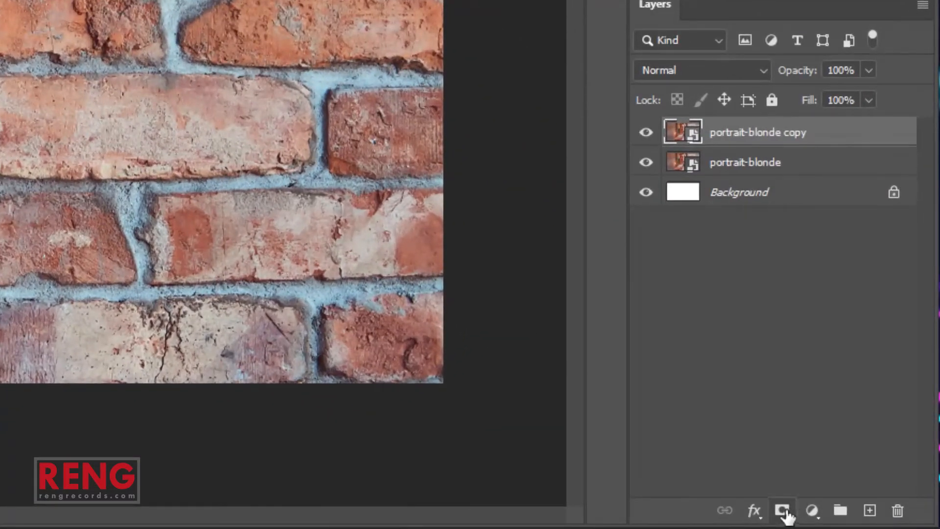
{"action": "left_click", "coordinate": [848, 517]}
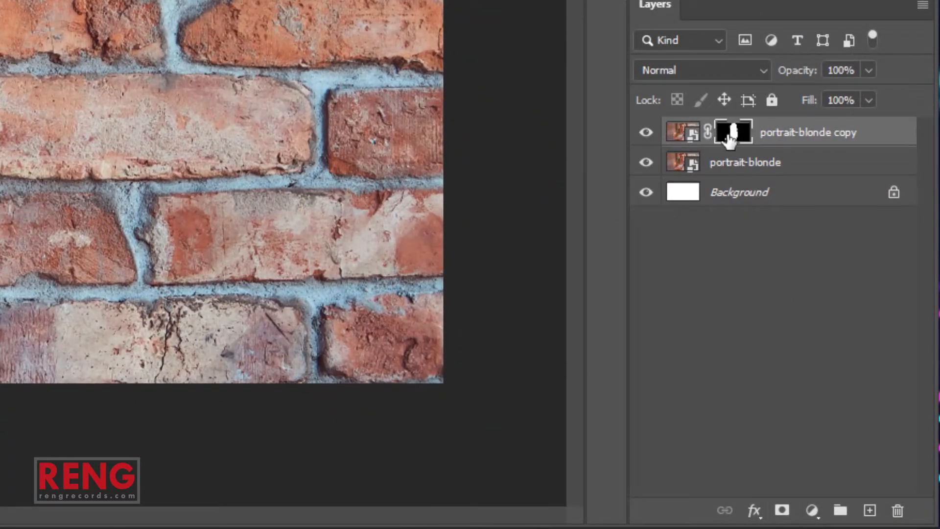
{"action": "left_click", "coordinate": [646, 163]}
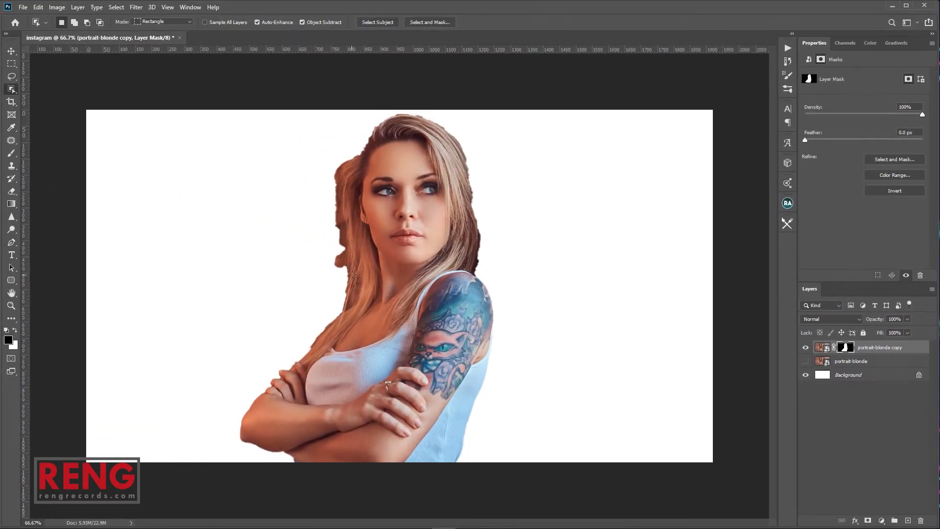
Set up a Soft Round brush with 0% hardness and a reduced size for painting on the layer mask.
{"action": "scroll", "coordinate": [354, 276], "scroll_direction": "up", "scroll_amount": 4}
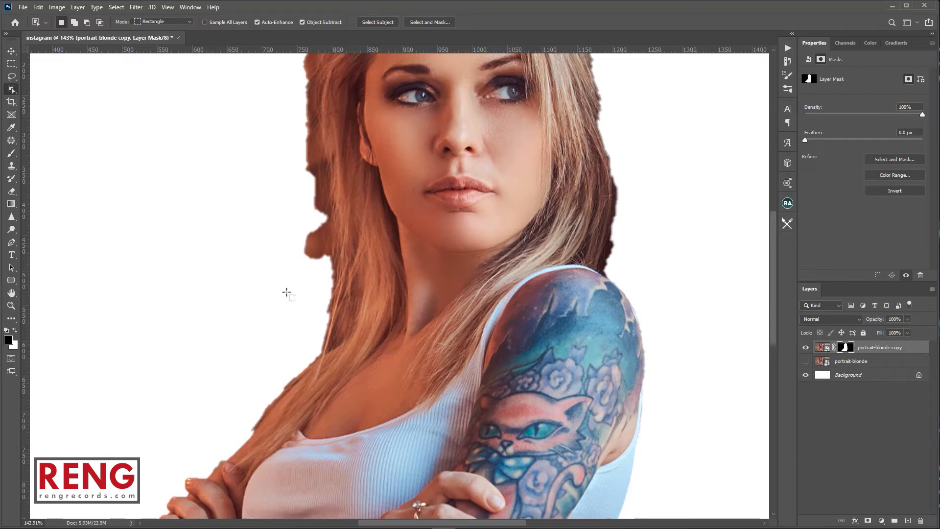
{"action": "key", "text": "p"}
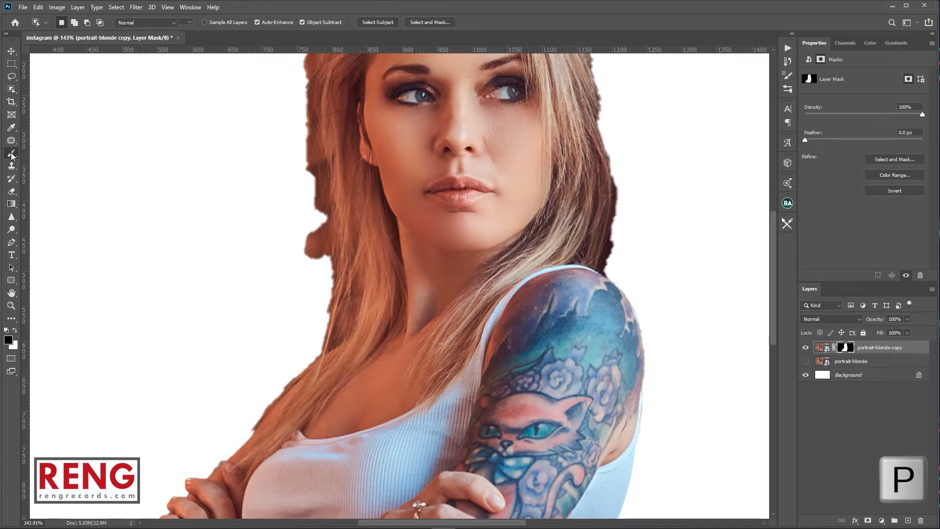
{"action": "right_click", "coordinate": [187, 201]}
{"action": "left_click", "coordinate": [263, 224]}
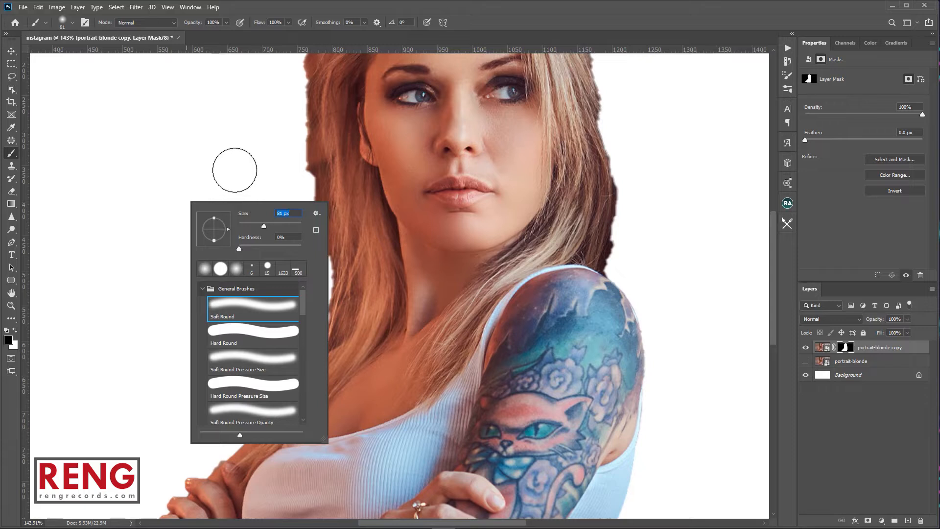
{"action": "left_click_drag", "start_coordinate": [253, 224], "coordinate": [248, 218]}
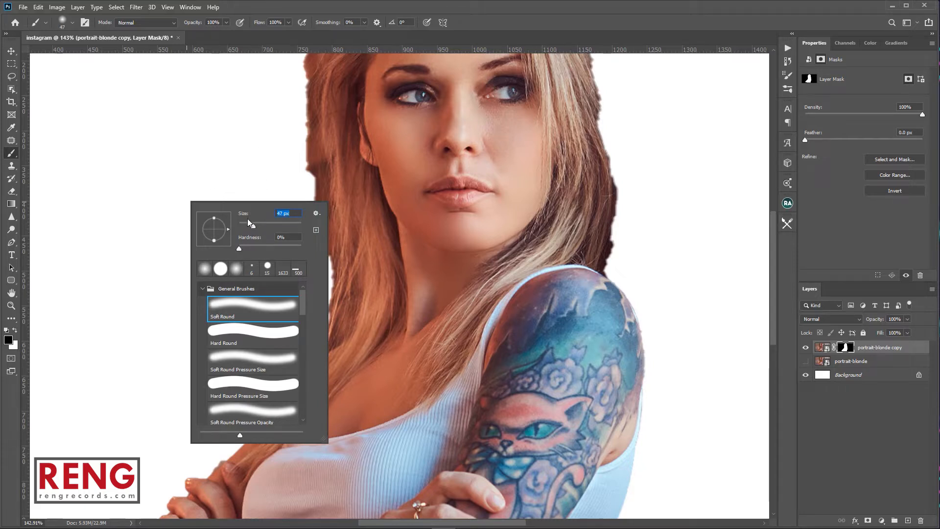
{"action": "left_click", "coordinate": [248, 222]}
{"action": "left_click", "coordinate": [289, 179]}
Paint black on the mask along both sides of the hair to remove the leftover background.
{"action": "mouse_move", "coordinate": [311, 213]}
{"action": "left_mouse_down"}
{"action": "mouse_move", "coordinate": [322, 242]}
{"action": "mouse_move", "coordinate": [322, 262]}
{"action": "mouse_move", "coordinate": [309, 228]}
{"action": "mouse_move", "coordinate": [318, 300]}
{"action": "mouse_move", "coordinate": [310, 114]}
{"action": "mouse_move", "coordinate": [321, 208]}
{"action": "mouse_move", "coordinate": [298, 170]}
{"action": "left_mouse_up"}
{"action": "scroll", "coordinate": [307, 268], "scroll_direction": "up", "scroll_amount": 5}
{"action": "mouse_move", "coordinate": [307, 268]}
{"action": "left_mouse_down"}
{"action": "mouse_move", "coordinate": [312, 183]}
{"action": "mouse_move", "coordinate": [362, 136]}
{"action": "mouse_move", "coordinate": [329, 152]}
{"action": "mouse_move", "coordinate": [293, 204]}
{"action": "mouse_move", "coordinate": [303, 155]}
{"action": "mouse_move", "coordinate": [271, 209]}
{"action": "mouse_move", "coordinate": [308, 244]}
{"action": "mouse_move", "coordinate": [356, 173]}
{"action": "mouse_move", "coordinate": [390, 157]}
{"action": "mouse_move", "coordinate": [383, 161]}
{"action": "mouse_move", "coordinate": [454, 163]}
{"action": "mouse_move", "coordinate": [506, 193]}
{"action": "mouse_move", "coordinate": [479, 174]}
{"action": "mouse_move", "coordinate": [434, 158]}
{"action": "mouse_move", "coordinate": [534, 222]}
{"action": "mouse_move", "coordinate": [444, 169]}
{"action": "left_mouse_up"}
{"action": "left_click_drag", "start_coordinate": [484, 256], "coordinate": [503, 412]}
{"action": "mouse_move", "coordinate": [521, 338]}
{"action": "left_mouse_down"}
{"action": "mouse_move", "coordinate": [531, 258]}
{"action": "mouse_move", "coordinate": [501, 380]}
{"action": "mouse_move", "coordinate": [503, 360]}
{"action": "left_mouse_up"}
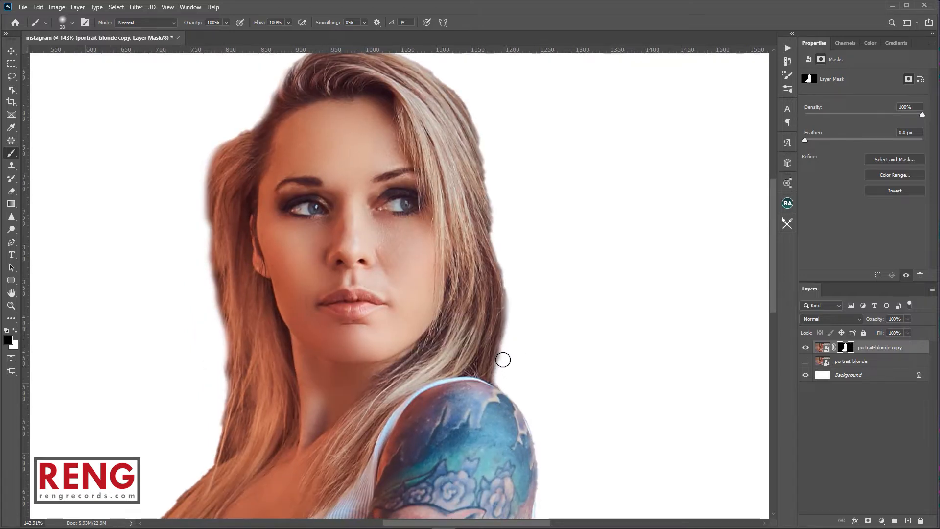
Clean the mask edge along the lower hair, shoulder and folded arm with the brush.
{"action": "left_click_drag", "start_coordinate": [389, 331], "coordinate": [485, 177]}
{"action": "mouse_move", "coordinate": [318, 209]}
{"action": "left_mouse_down"}
{"action": "mouse_move", "coordinate": [305, 303]}
{"action": "mouse_move", "coordinate": [228, 385]}
{"action": "mouse_move", "coordinate": [219, 376]}
{"action": "mouse_move", "coordinate": [273, 262]}
{"action": "left_mouse_up"}
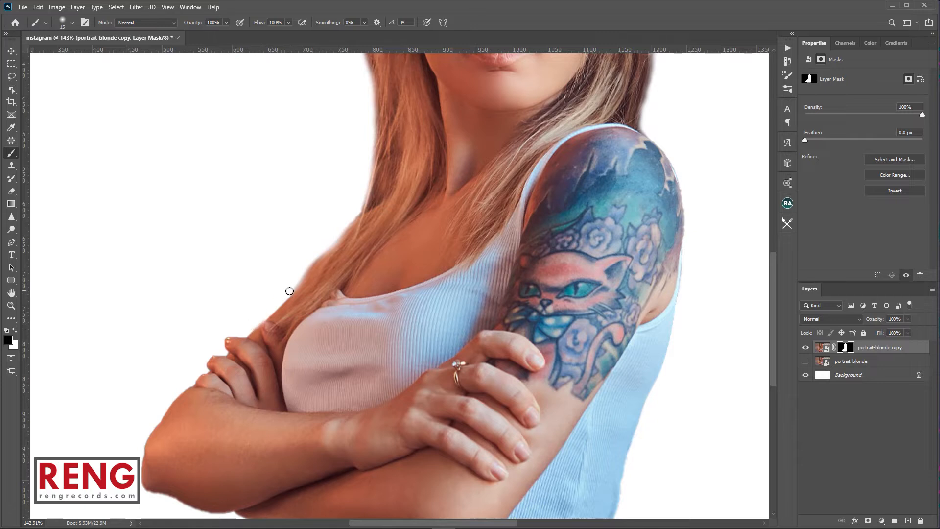
{"action": "mouse_move", "coordinate": [314, 253]}
{"action": "left_mouse_down"}
{"action": "mouse_move", "coordinate": [358, 209]}
{"action": "mouse_move", "coordinate": [315, 256]}
{"action": "left_mouse_up"}
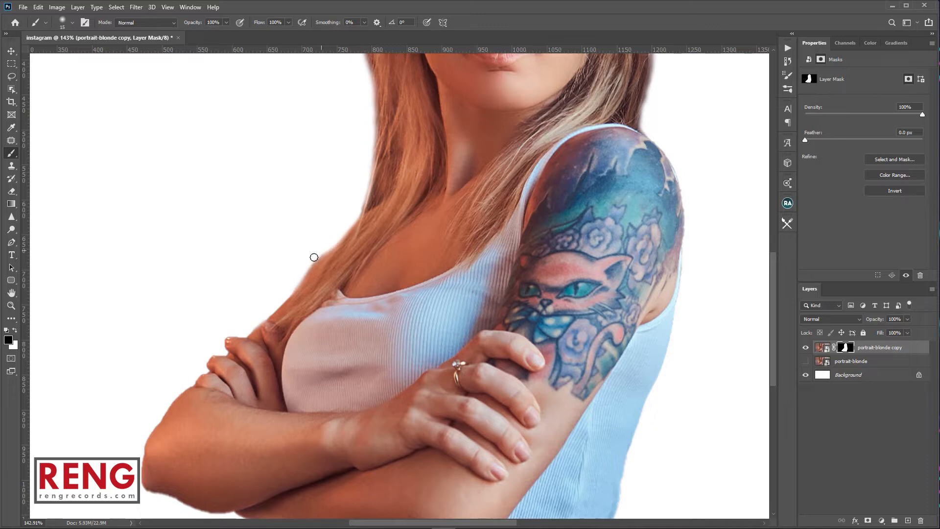
{"action": "left_click_drag", "start_coordinate": [249, 298], "coordinate": [258, 145]}
{"action": "scroll", "coordinate": [199, 342], "scroll_direction": "up", "scroll_amount": 5}
{"action": "left_click_drag", "start_coordinate": [205, 342], "coordinate": [283, 325]}
Restore the underside of the bent elbow by painting white on the mask.
{"action": "scroll", "coordinate": [337, 361], "scroll_direction": "down", "scroll_amount": 2}
{"action": "left_click_drag", "start_coordinate": [339, 348], "coordinate": [318, 351]}
{"action": "key", "text": "ctrl+z"}
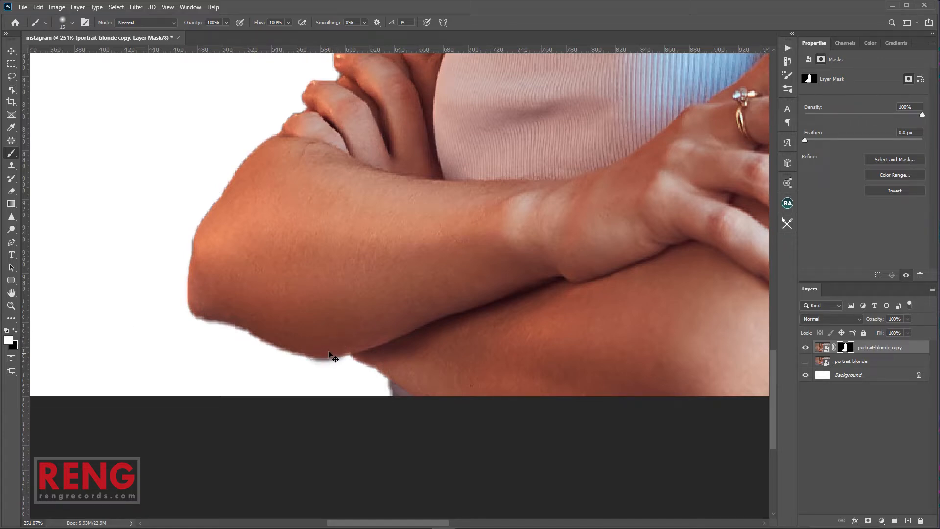
{"action": "mouse_move", "coordinate": [294, 346]}
{"action": "left_mouse_down"}
{"action": "mouse_move", "coordinate": [201, 312]}
{"action": "mouse_move", "coordinate": [216, 314]}
{"action": "left_mouse_up"}
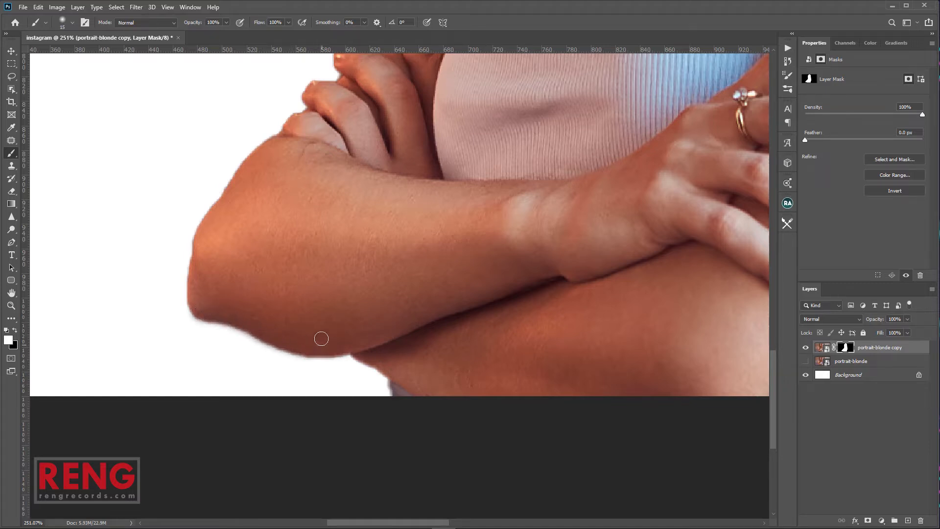
{"action": "key", "text": "ctrl+0"}
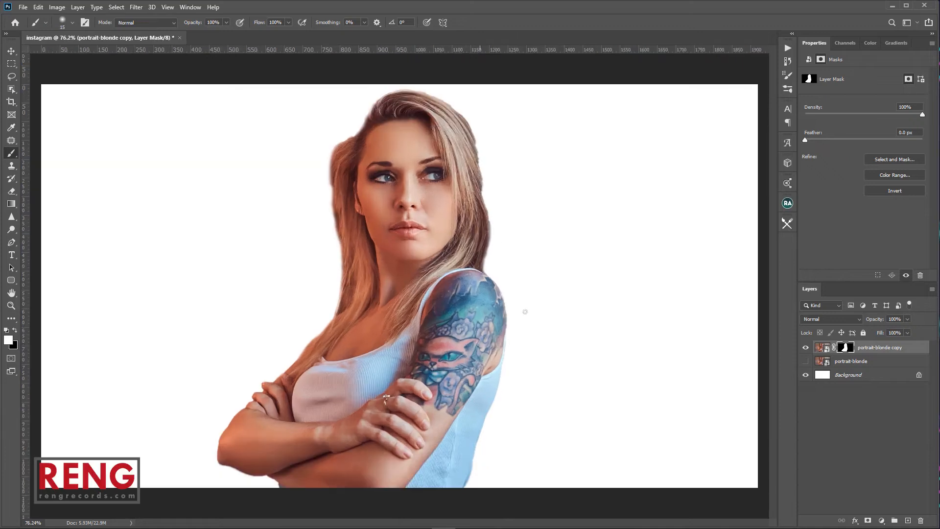
Show the original portrait-blonde layer again and check the cutout against it.
{"action": "left_click", "coordinate": [806, 362]}
{"action": "scroll", "coordinate": [332, 254], "scroll_direction": "up", "scroll_amount": 6}
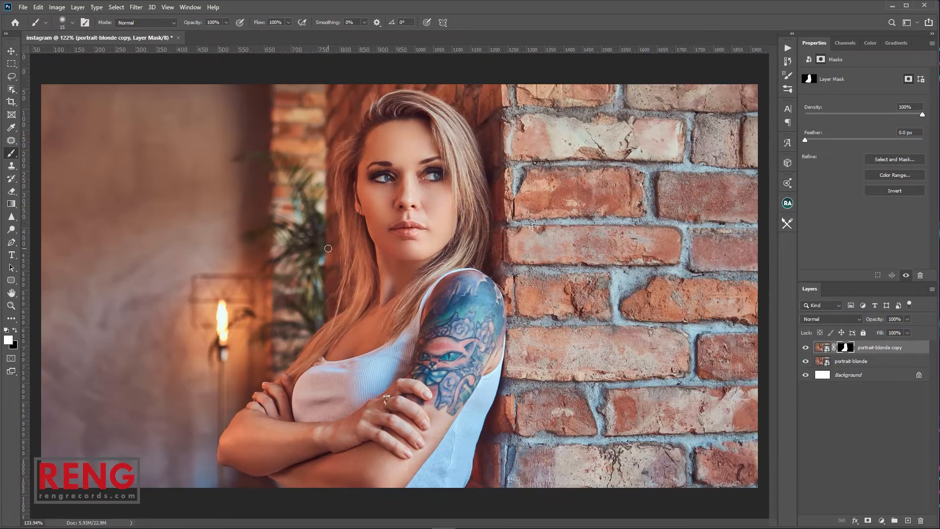
{"action": "scroll", "coordinate": [369, 269], "scroll_direction": "down", "scroll_amount": 5}
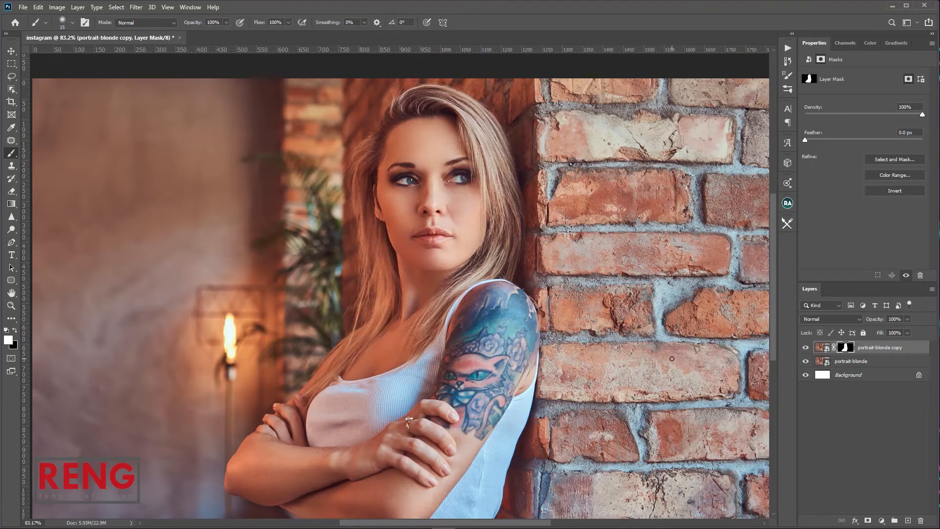
Add a Hue/Saturation adjustment clipped to the original portrait-blonde layer and set its Saturation to -100.
{"action": "left_click", "coordinate": [869, 362]}
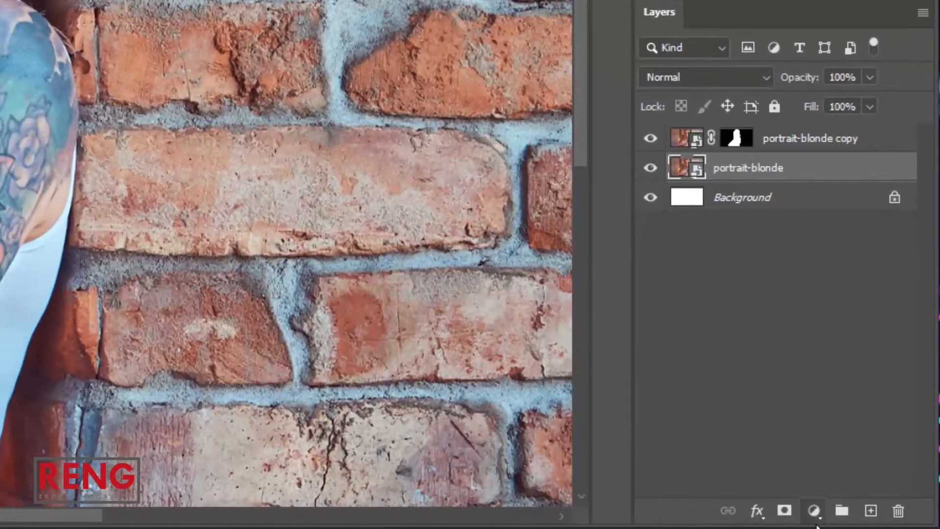
{"action": "left_click", "coordinate": [881, 520]}
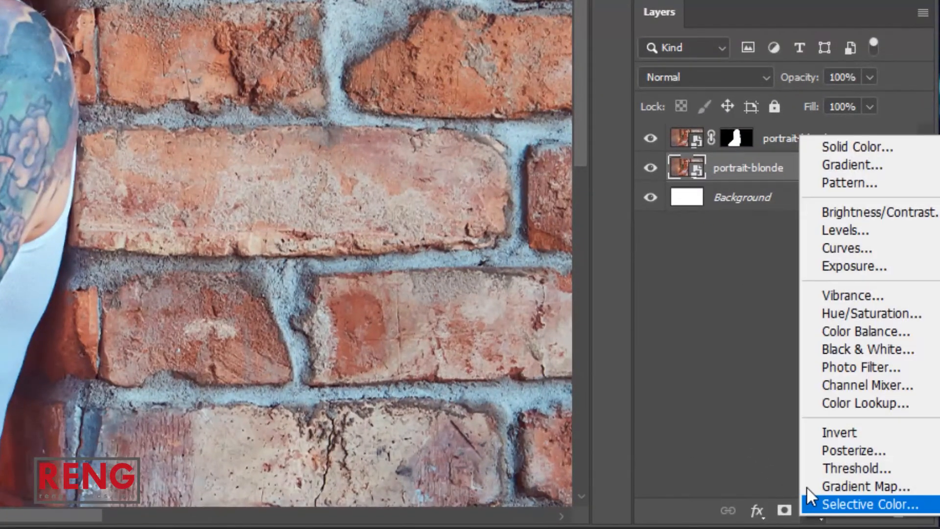
{"action": "left_click", "coordinate": [817, 315]}
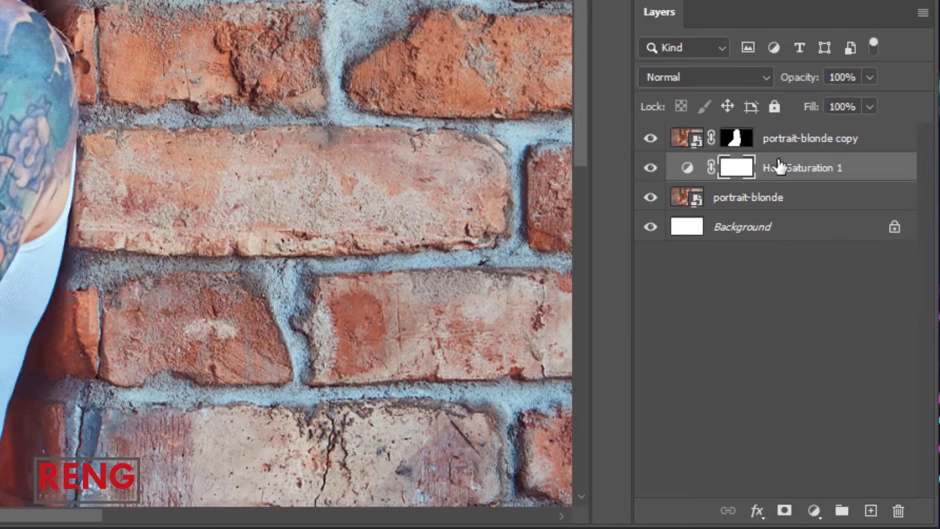
{"action": "left_click", "coordinate": [717, 183], "text": "alt"}
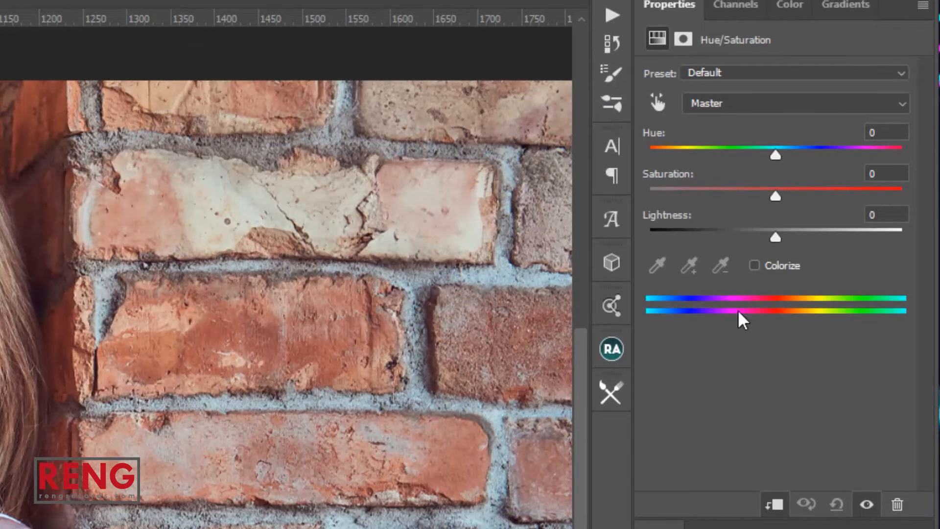
{"action": "left_click_drag", "start_coordinate": [776, 199], "coordinate": [706, 195]}
{"action": "left_click_drag", "start_coordinate": [654, 175], "coordinate": [651, 176]}
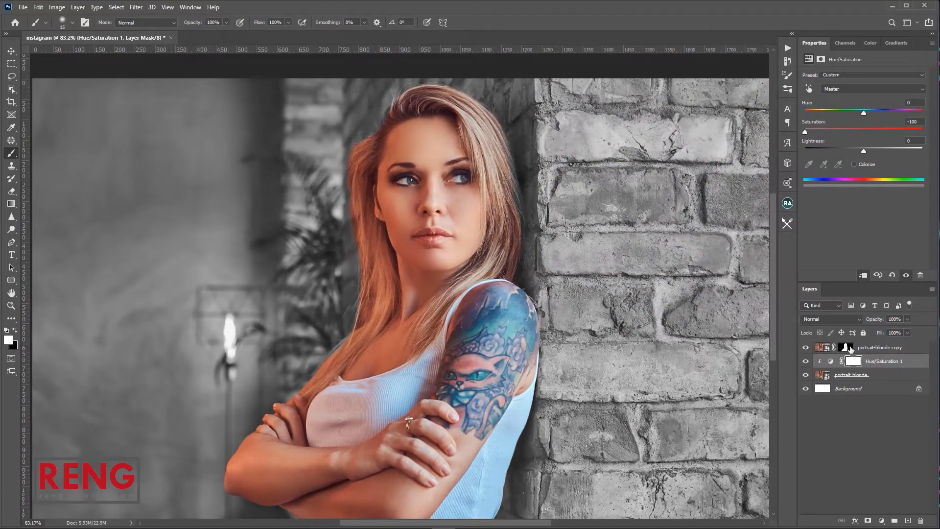
Refine the portrait-blonde copy layer's mask with the brush along the hair edge beside the brick wall.
{"action": "left_click", "coordinate": [864, 348]}
{"action": "scroll", "coordinate": [531, 252], "scroll_direction": "up", "scroll_amount": 3}
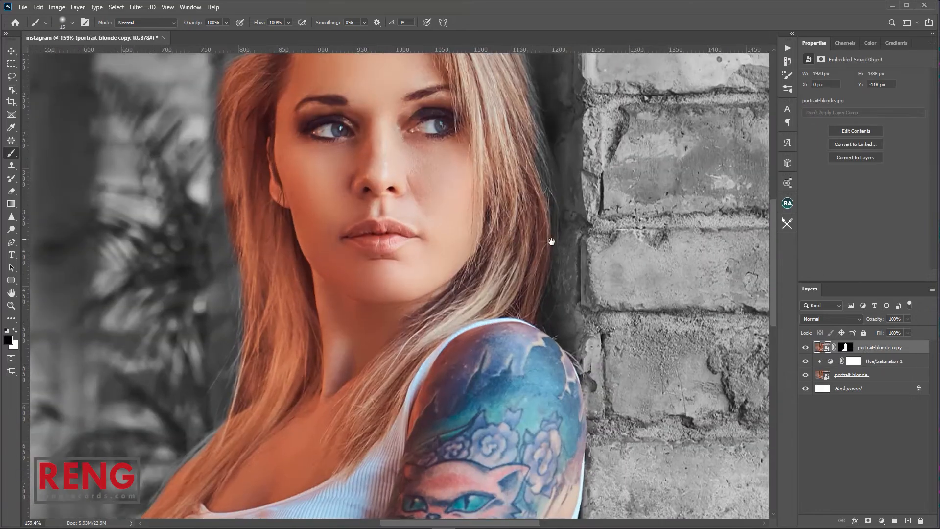
{"action": "left_click_drag", "start_coordinate": [550, 248], "coordinate": [543, 396]}
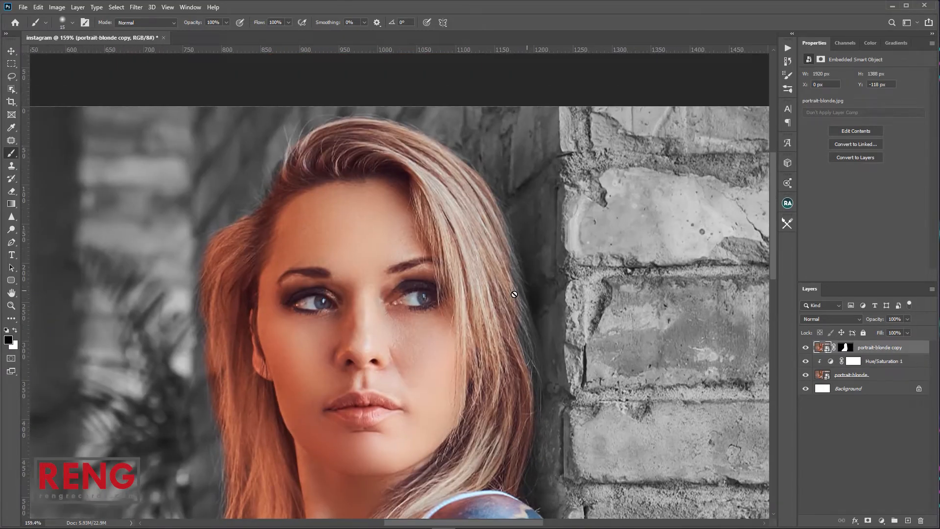
{"action": "left_click", "coordinate": [12, 65]}
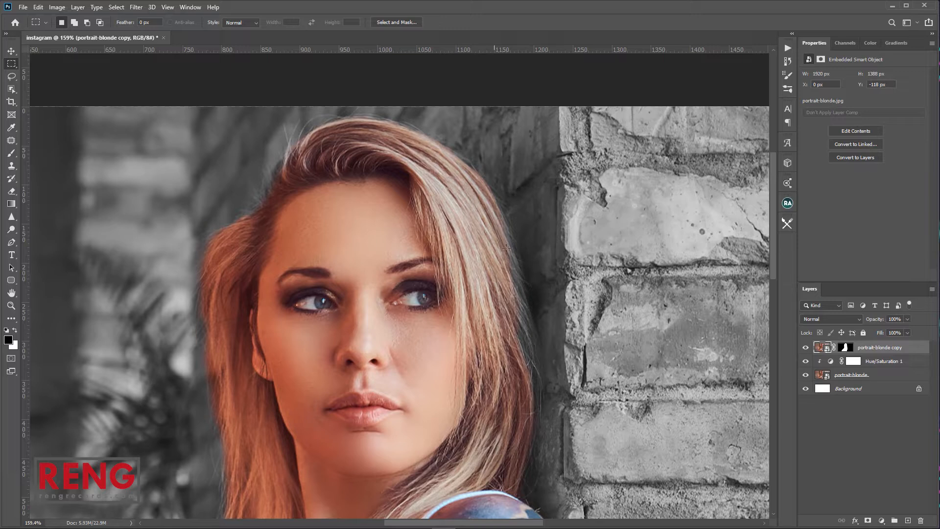
{"action": "left_click_drag", "start_coordinate": [216, 332], "coordinate": [248, 256]}
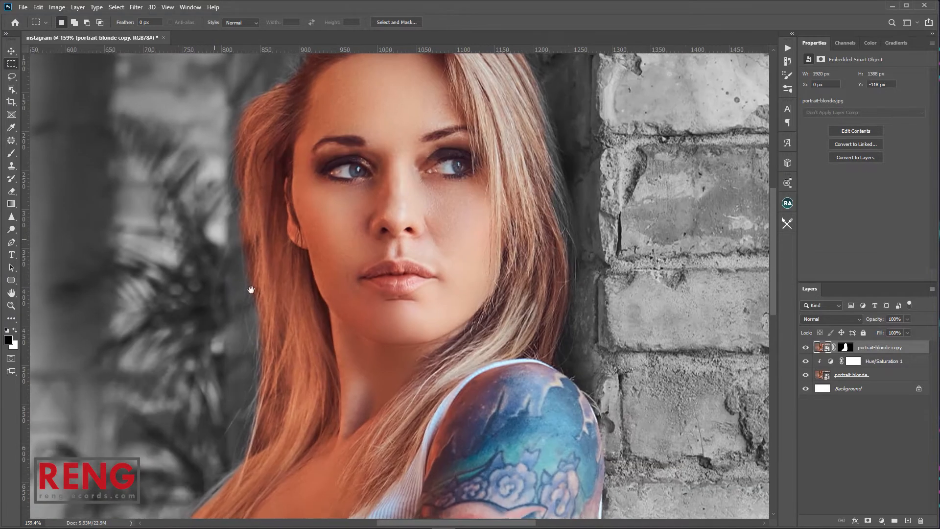
{"action": "left_click_drag", "start_coordinate": [496, 349], "coordinate": [416, 381]}
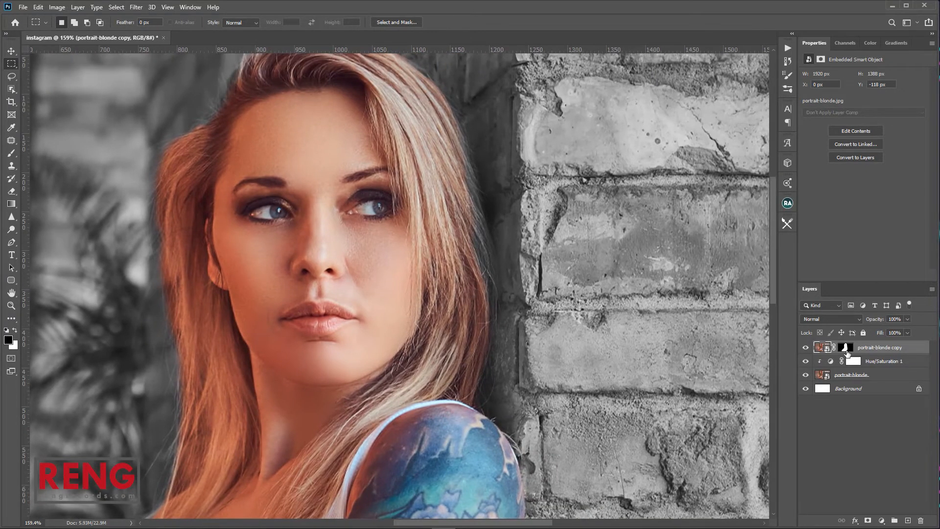
{"action": "left_click", "coordinate": [845, 348]}
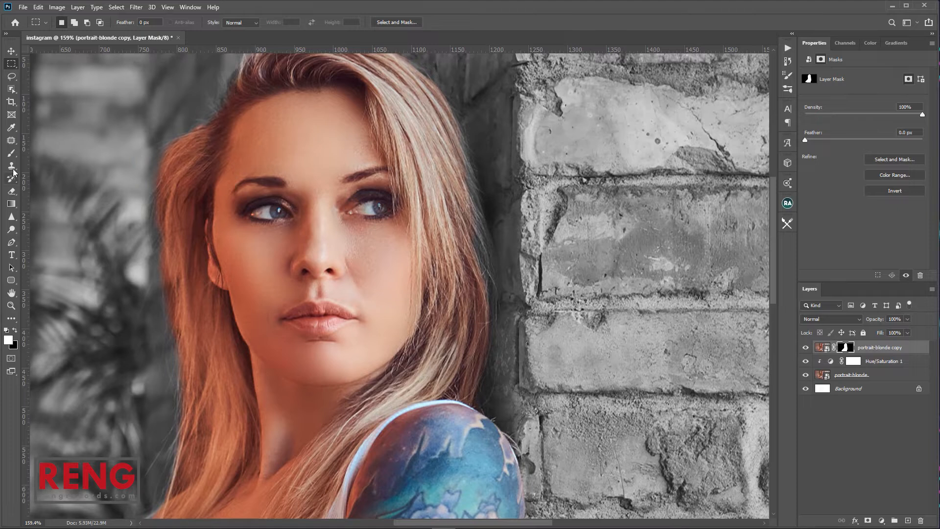
{"action": "key", "text": "p"}
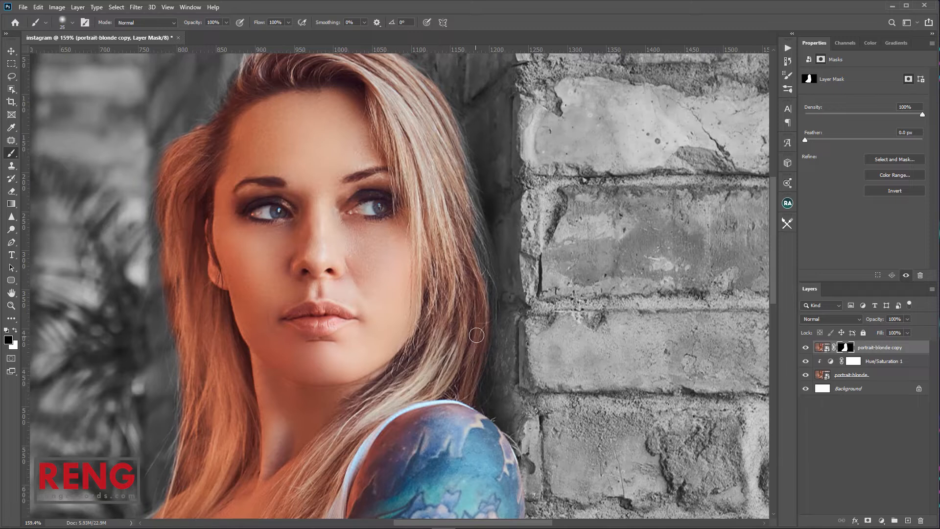
{"action": "mouse_move", "coordinate": [480, 326]}
{"action": "left_mouse_down"}
{"action": "mouse_move", "coordinate": [475, 259]}
{"action": "mouse_move", "coordinate": [480, 282]}
{"action": "left_mouse_up"}
{"action": "left_click", "coordinate": [15, 331]}
{"action": "mouse_move", "coordinate": [479, 324]}
{"action": "left_mouse_down"}
{"action": "mouse_move", "coordinate": [477, 239]}
{"action": "mouse_move", "coordinate": [480, 253]}
{"action": "mouse_move", "coordinate": [448, 131]}
{"action": "mouse_move", "coordinate": [514, 299]}
{"action": "left_mouse_up"}
{"action": "key", "text": "ctrl+z"}
{"action": "left_click_drag", "start_coordinate": [438, 118], "coordinate": [508, 247]}
Paint white on the mask over the crown and the hair edge facing the grey wall, down to the folded arms.
{"action": "mouse_move", "coordinate": [419, 179]}
{"action": "left_mouse_down"}
{"action": "mouse_move", "coordinate": [364, 180]}
{"action": "mouse_move", "coordinate": [353, 206]}
{"action": "left_mouse_up"}
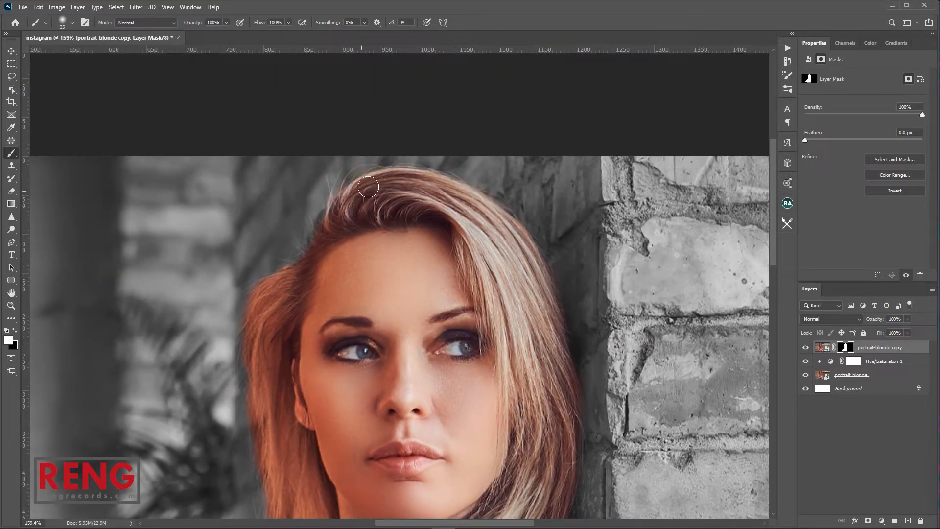
{"action": "left_click_drag", "start_coordinate": [331, 212], "coordinate": [289, 268]}
{"action": "left_click_drag", "start_coordinate": [265, 331], "coordinate": [289, 262]}
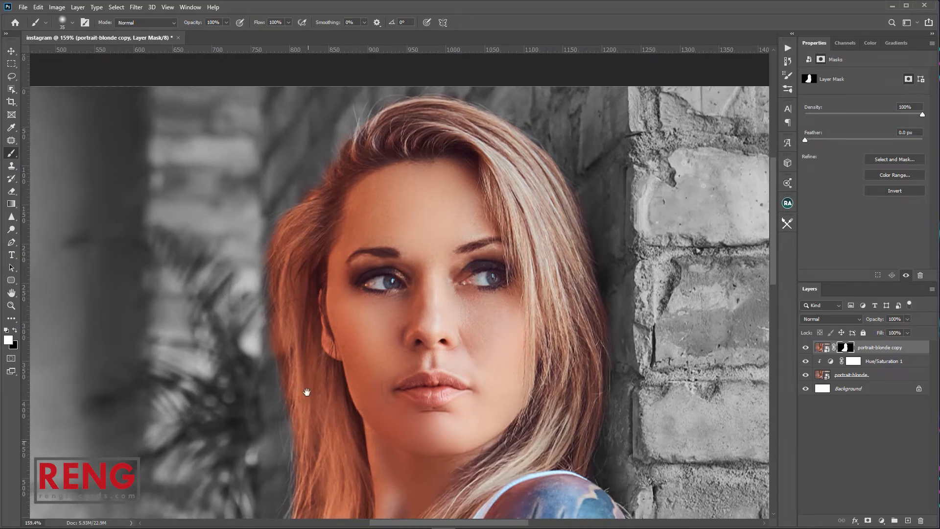
{"action": "scroll", "coordinate": [306, 388], "scroll_direction": "down", "scroll_amount": 3}
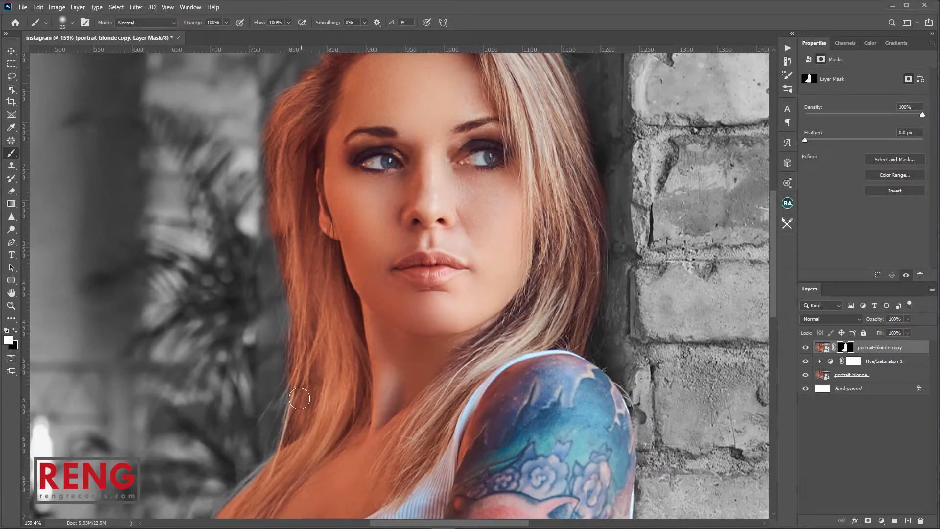
{"action": "left_click_drag", "start_coordinate": [300, 447], "coordinate": [331, 361]}
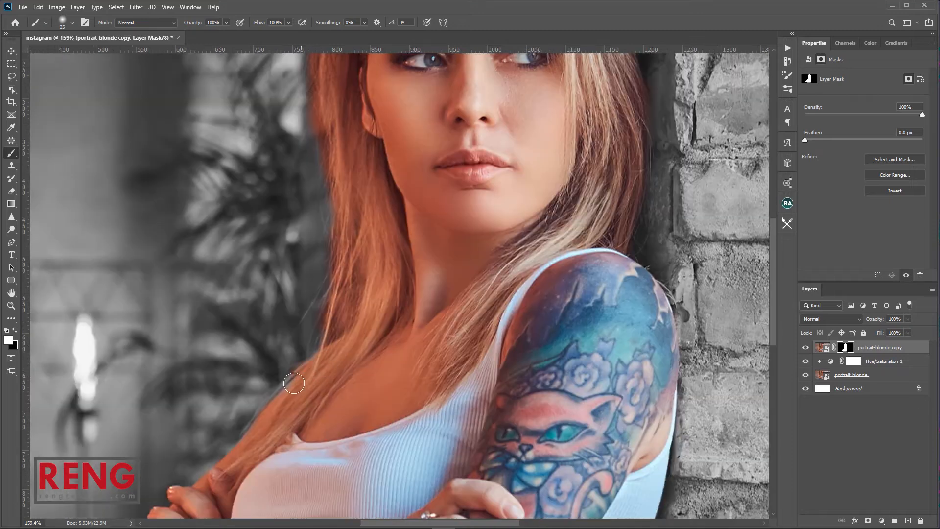
{"action": "mouse_move", "coordinate": [336, 308]}
{"action": "left_mouse_down"}
{"action": "mouse_move", "coordinate": [350, 301]}
{"action": "mouse_move", "coordinate": [443, 127]}
{"action": "left_mouse_up"}
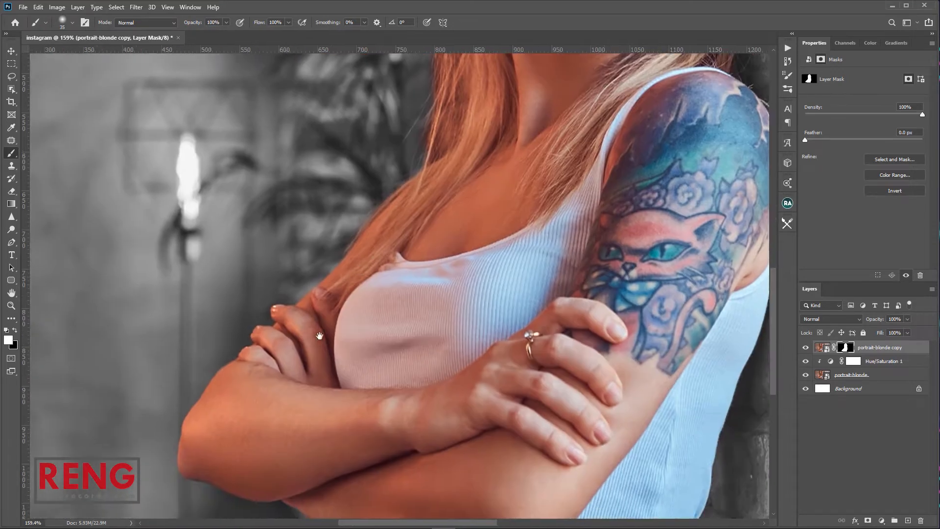
{"action": "left_click_drag", "start_coordinate": [273, 463], "coordinate": [224, 480]}
{"action": "left_click_drag", "start_coordinate": [453, 130], "coordinate": [442, 277]}
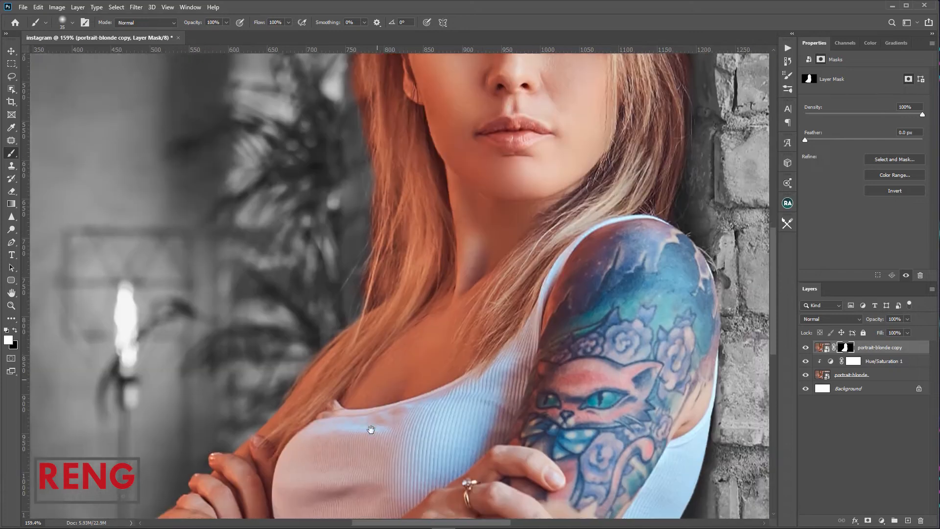
{"action": "scroll", "coordinate": [443, 279], "scroll_direction": "down", "scroll_amount": 6}
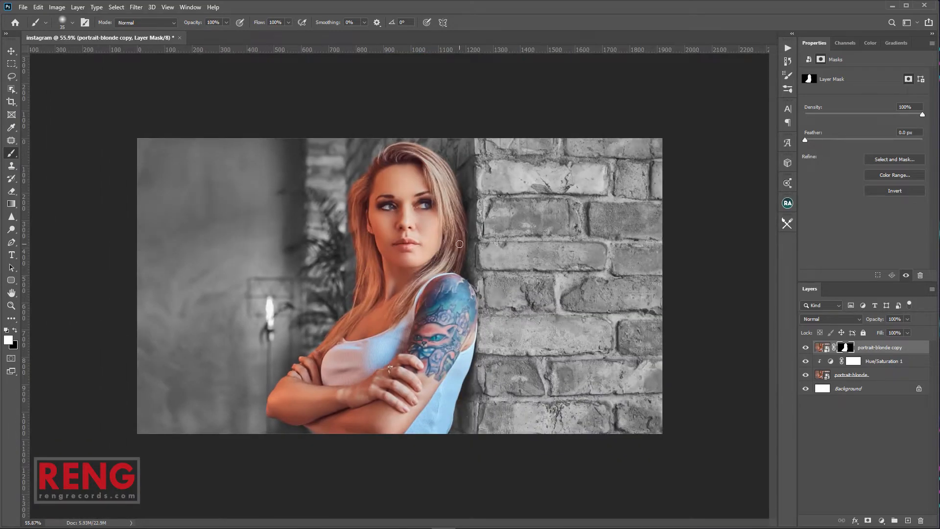
Compare the image with and without the portrait-blonde copy, Hue/Saturation 1 and portrait-blonde layers.
{"action": "left_click", "coordinate": [805, 347]}
{"action": "left_click", "coordinate": [805, 347]}
{"action": "left_click", "coordinate": [805, 347]}
{"action": "left_click", "coordinate": [805, 348]}
{"action": "left_click", "coordinate": [806, 362]}
{"action": "left_click", "coordinate": [806, 362]}
{"action": "left_click", "coordinate": [806, 361]}
{"action": "left_click", "coordinate": [806, 361]}
{"action": "left_click", "coordinate": [805, 348]}
{"action": "left_click", "coordinate": [805, 348]}
{"action": "left_click", "coordinate": [853, 377]}
{"action": "left_click", "coordinate": [805, 375]}
{"action": "left_click", "coordinate": [805, 375]}
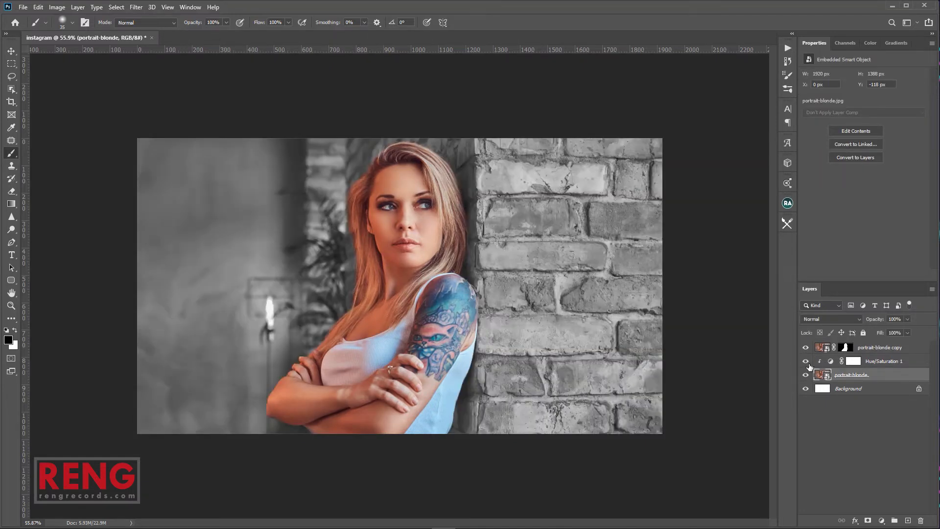
{"action": "left_click", "coordinate": [806, 362]}
Draw a black-to-transparent linear gradient on the Hue/Saturation 1 mask from the brick wall toward the grey wall, redoing the first attempt.
{"action": "left_click", "coordinate": [854, 362]}
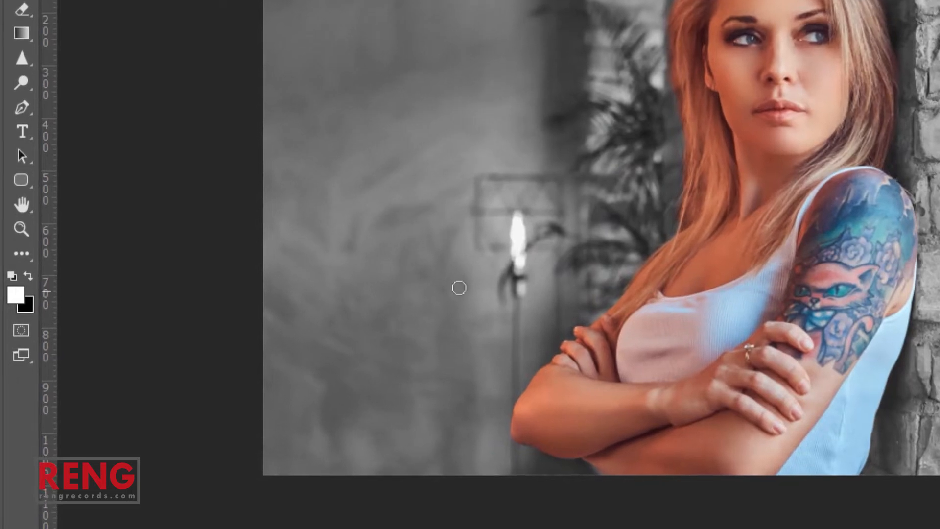
{"action": "left_click", "coordinate": [31, 276]}
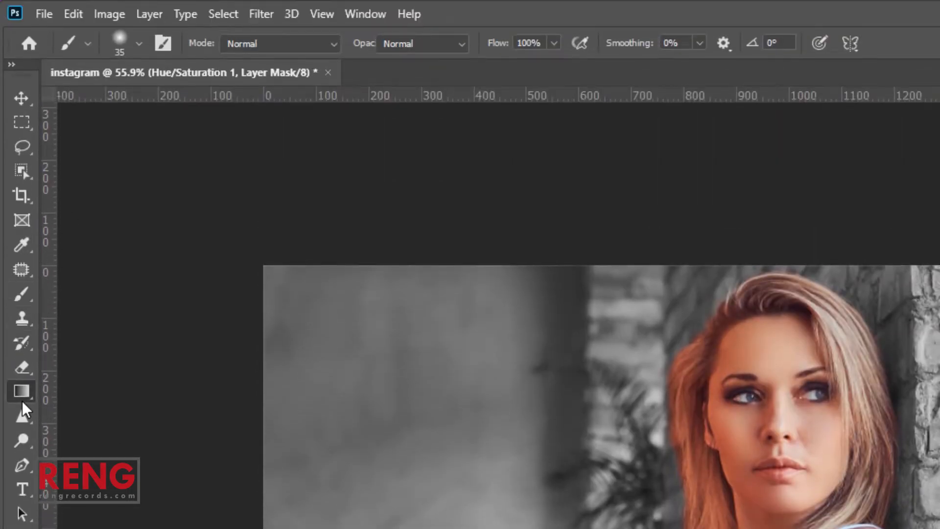
{"action": "key", "text": "g"}
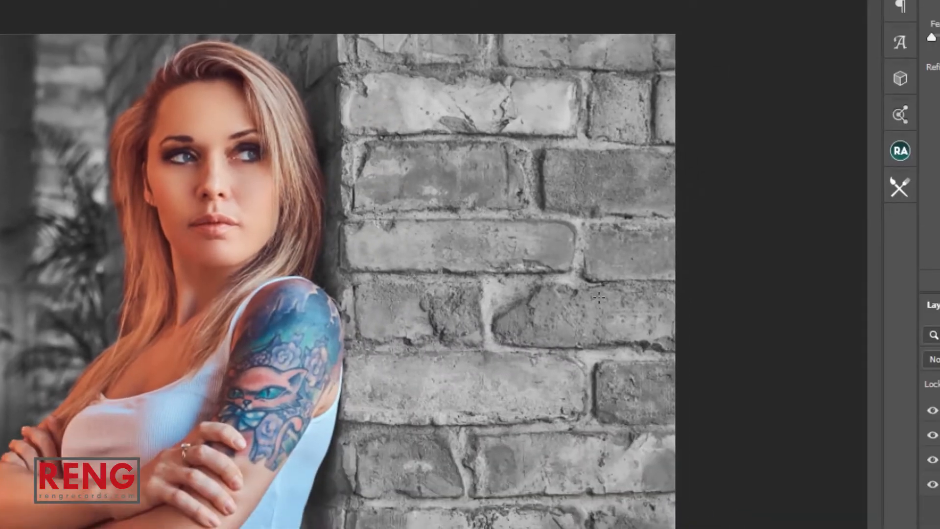
{"action": "left_click_drag", "start_coordinate": [598, 296], "coordinate": [195, 304]}
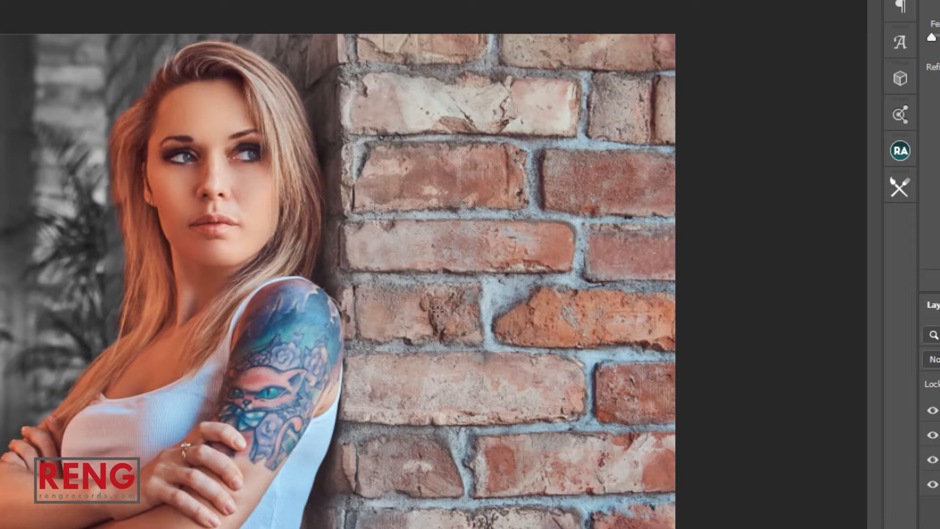
{"action": "key", "text": "ctrl+z"}
{"action": "left_click_drag", "start_coordinate": [500, 326], "coordinate": [103, 335]}
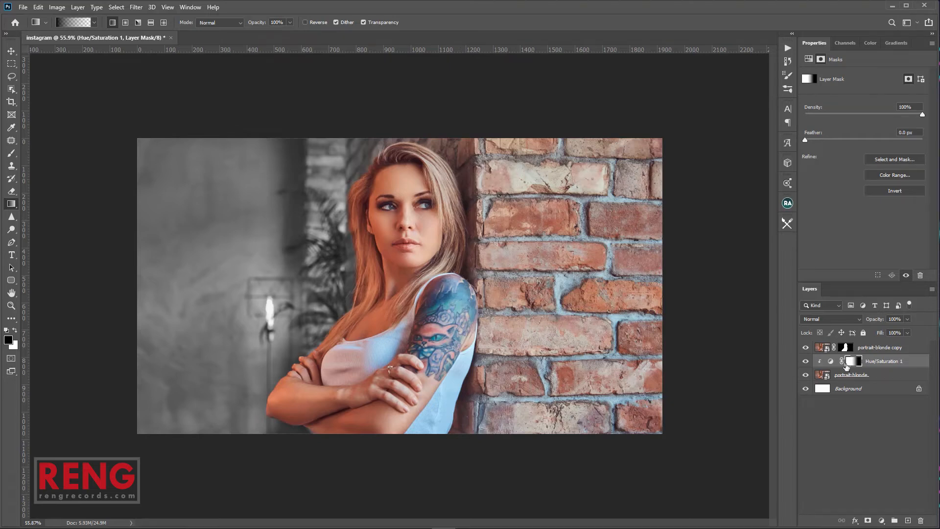
Place the background.jpg light-flare image into the document and move its layer to the top of the stack.
{"action": "left_click", "coordinate": [891, 5]}
{"action": "left_click_drag", "start_coordinate": [34, 129], "coordinate": [468, 280]}
{"action": "left_click_drag", "start_coordinate": [610, 276], "coordinate": [570, 280]}
{"action": "left_click", "coordinate": [476, 22]}
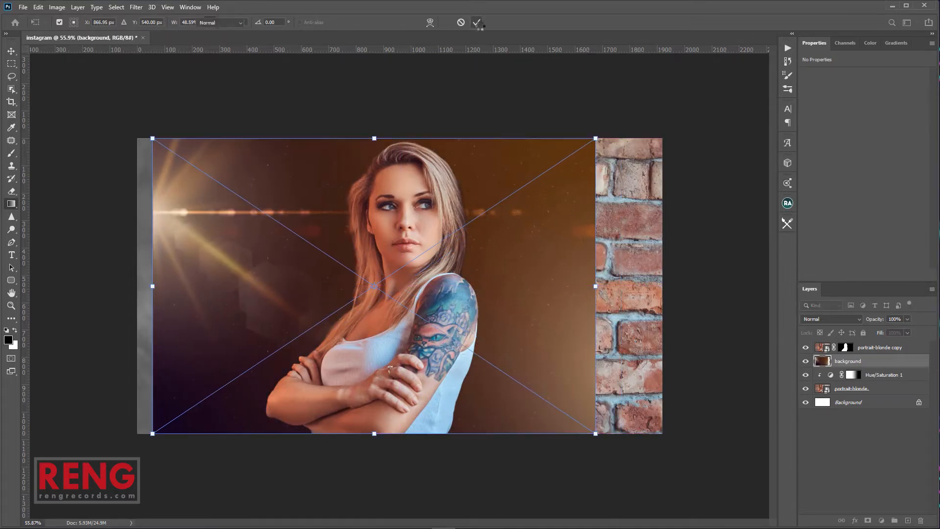
{"action": "left_click_drag", "start_coordinate": [845, 360], "coordinate": [843, 350]}
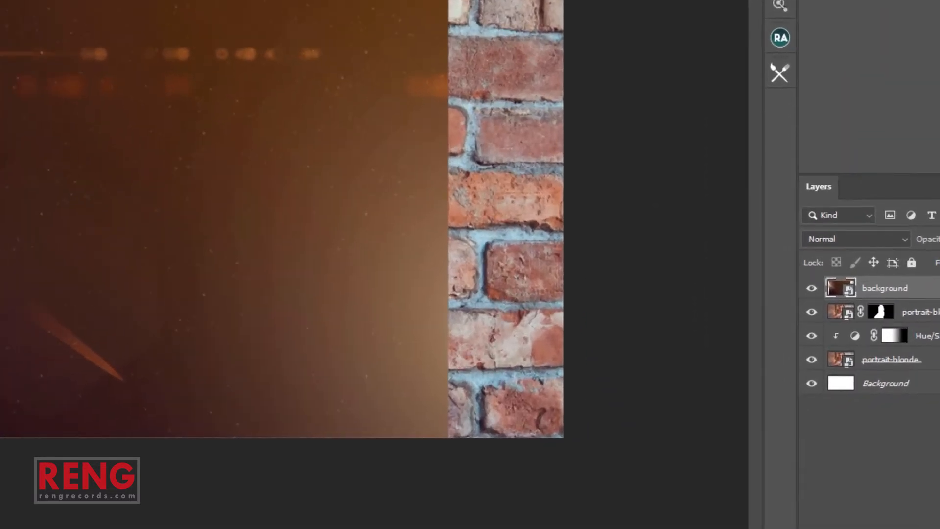
Flip the background flare image horizontally and align it with the canvas edge on the brick-wall side.
{"action": "key", "text": "ctrl+t"}
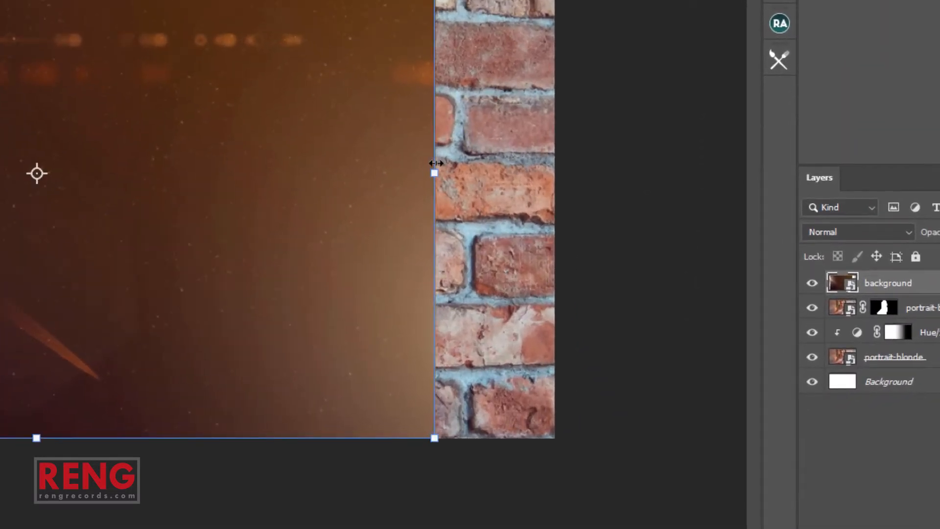
{"action": "right_click", "coordinate": [341, 142]}
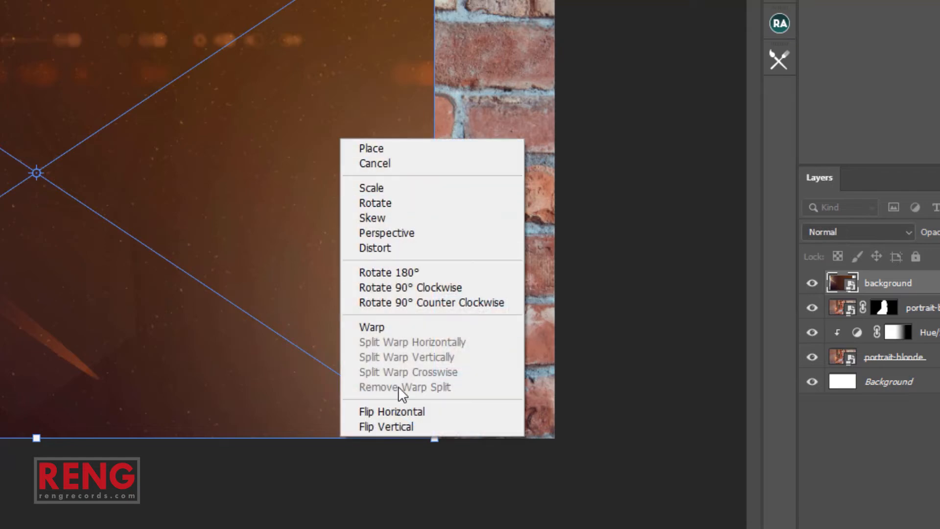
{"action": "left_click", "coordinate": [395, 411]}
{"action": "left_click_drag", "start_coordinate": [280, 349], "coordinate": [367, 336]}
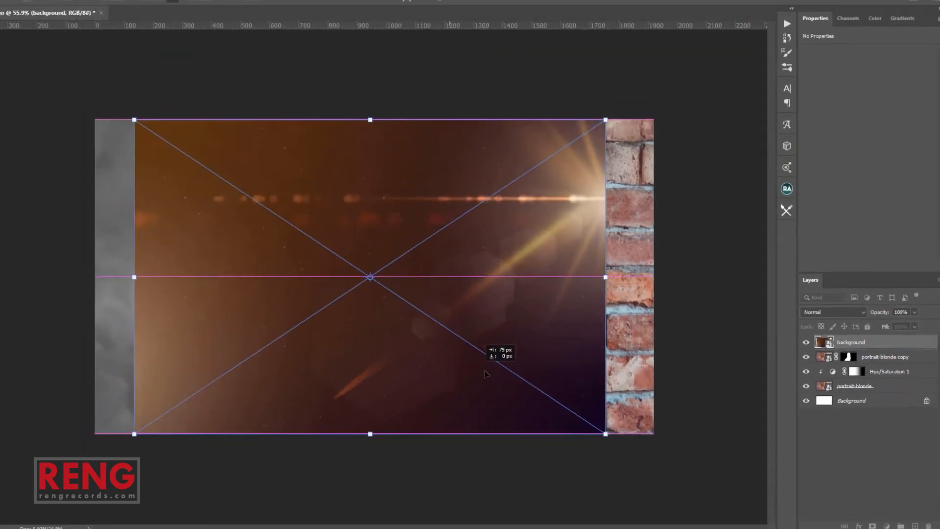
{"action": "left_click_drag", "start_coordinate": [541, 371], "coordinate": [540, 371]}
{"action": "left_click", "coordinate": [476, 23]}
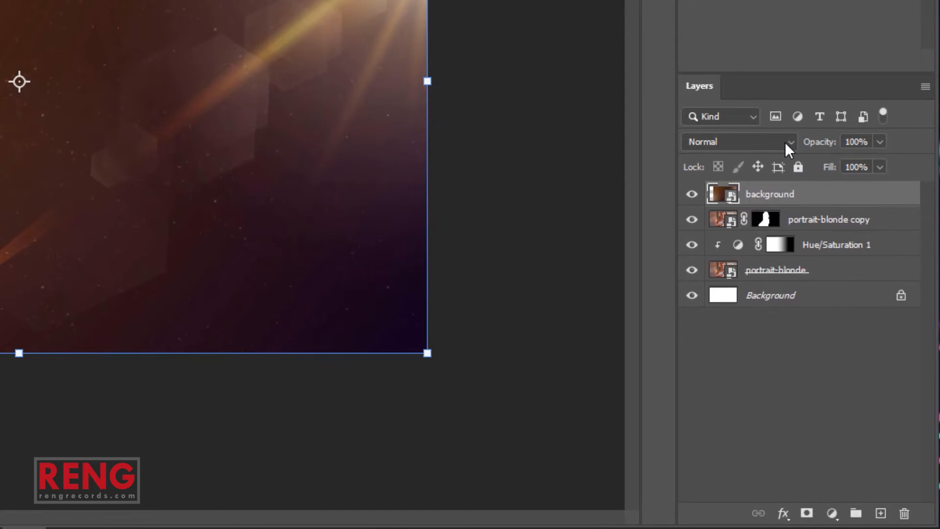
Set the background layer's blend mode to Screen and fade out its grey-wall side with a black gradient on a new layer mask.
{"action": "left_click", "coordinate": [785, 142]}
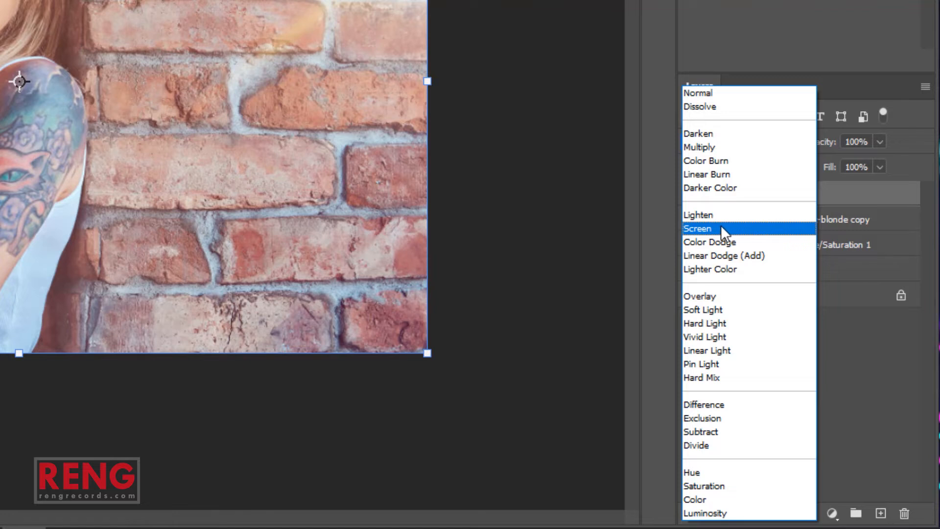
{"action": "left_click", "coordinate": [720, 228]}
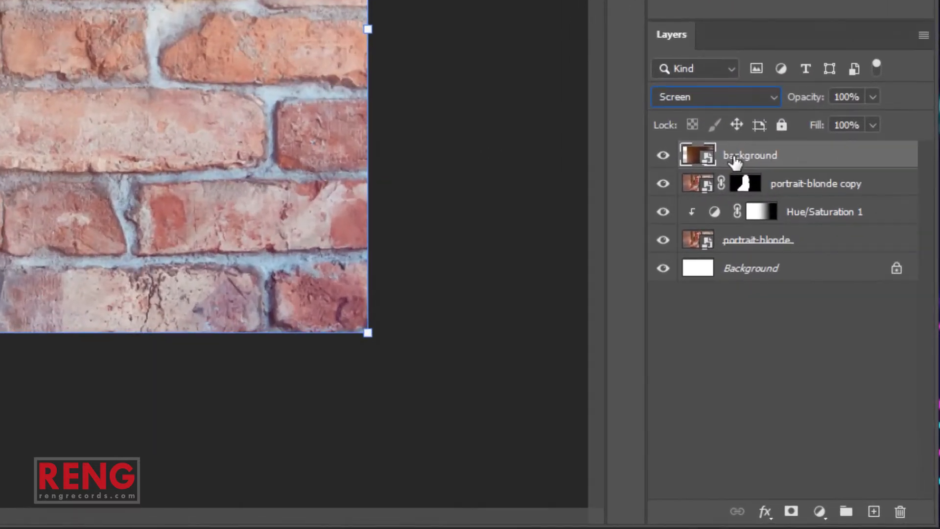
{"action": "left_click", "coordinate": [791, 511]}
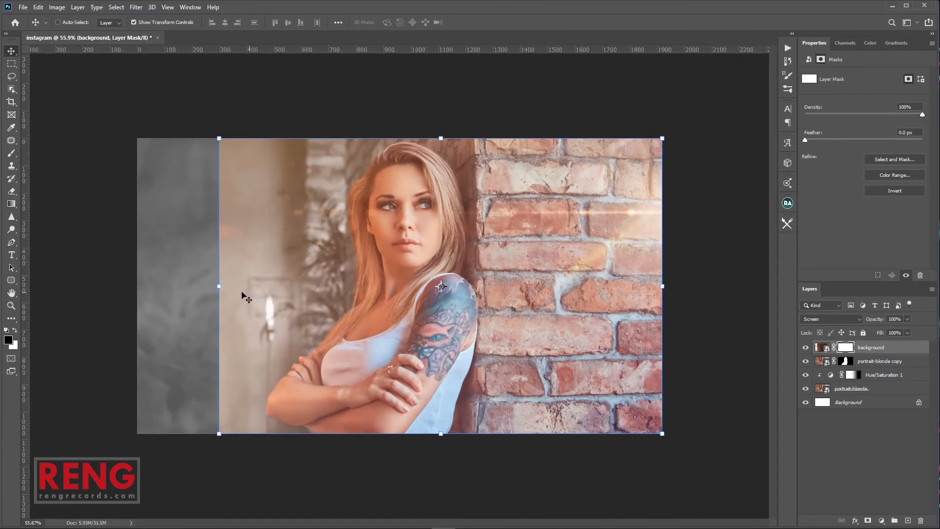
{"action": "key", "text": "g"}
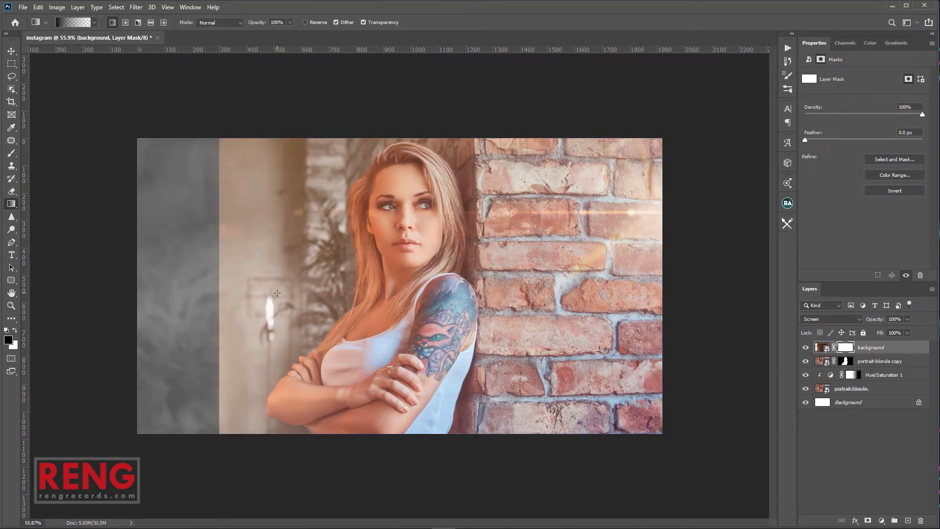
{"action": "left_click_drag", "start_coordinate": [441, 293], "coordinate": [585, 294]}
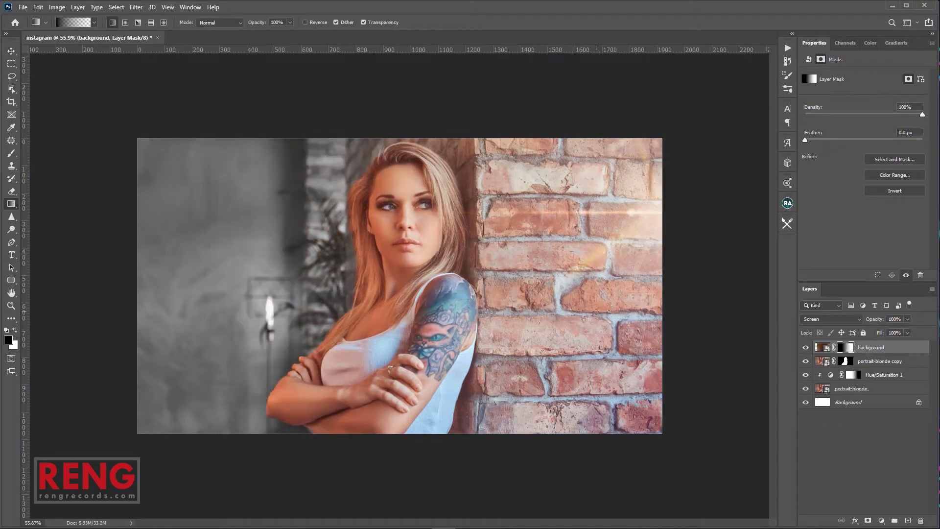
Compare the image with and without the background flare layer.
{"action": "left_click", "coordinate": [805, 347]}
{"action": "left_click", "coordinate": [806, 348]}
{"action": "left_click", "coordinate": [806, 348]}
{"action": "left_click", "coordinate": [807, 348]}
{"action": "left_click", "coordinate": [806, 348]}
{"action": "left_click", "coordinate": [807, 348]}
Add the title text FASHION above the background flare layer, over the woman's torso.
{"action": "left_click", "coordinate": [871, 347]}
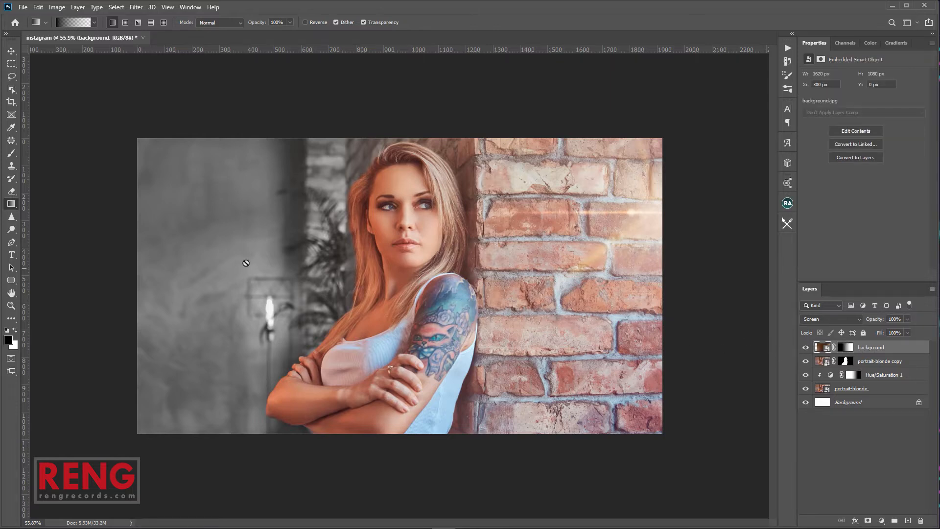
{"action": "key", "text": "t"}
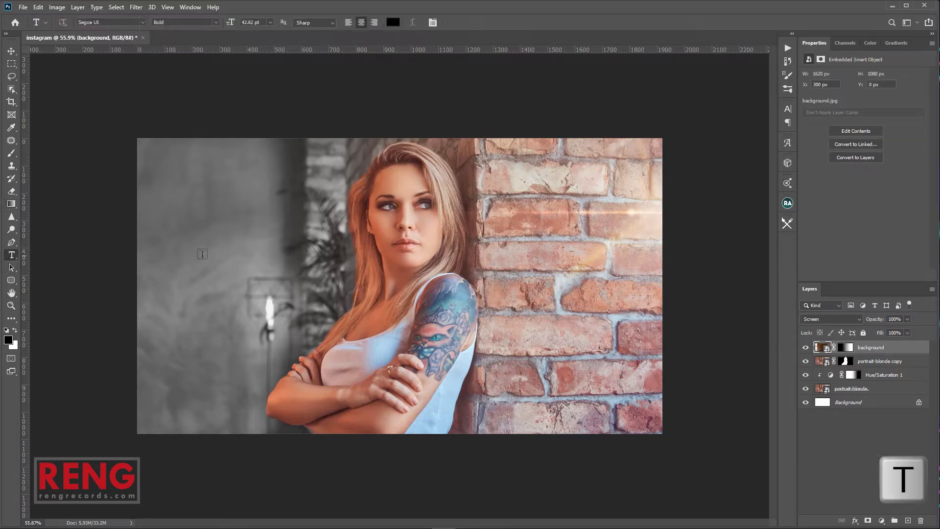
{"action": "left_click", "coordinate": [291, 294]}
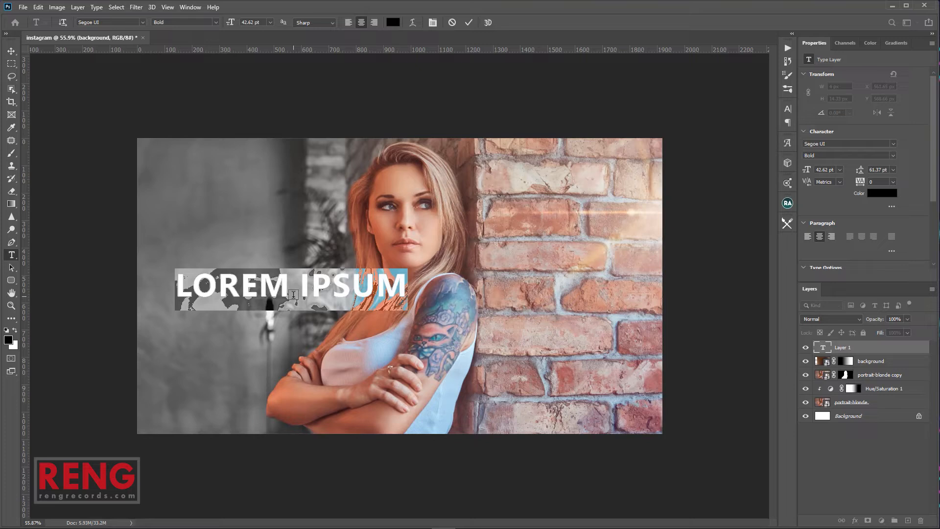
{"action": "type", "text": "FASHION"}
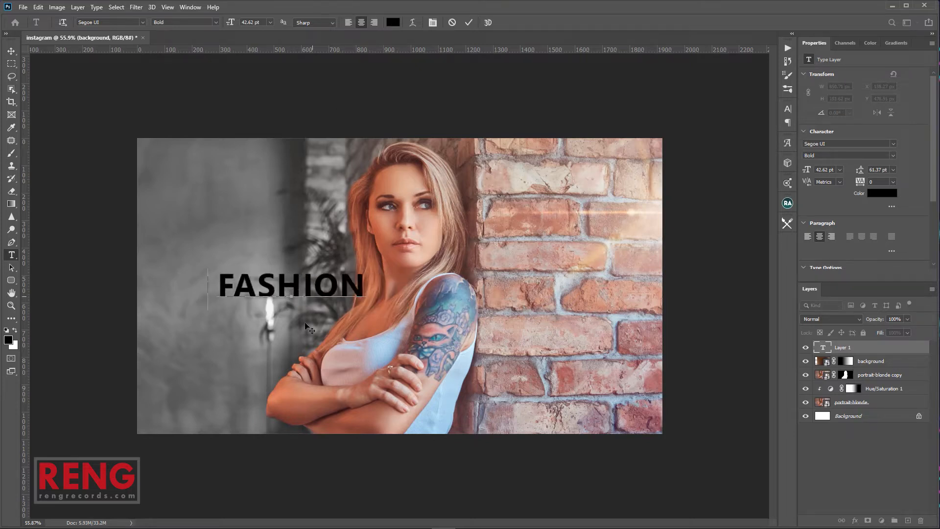
Colour the FASHION title white (#ffffff).
{"action": "double_click", "coordinate": [292, 288]}
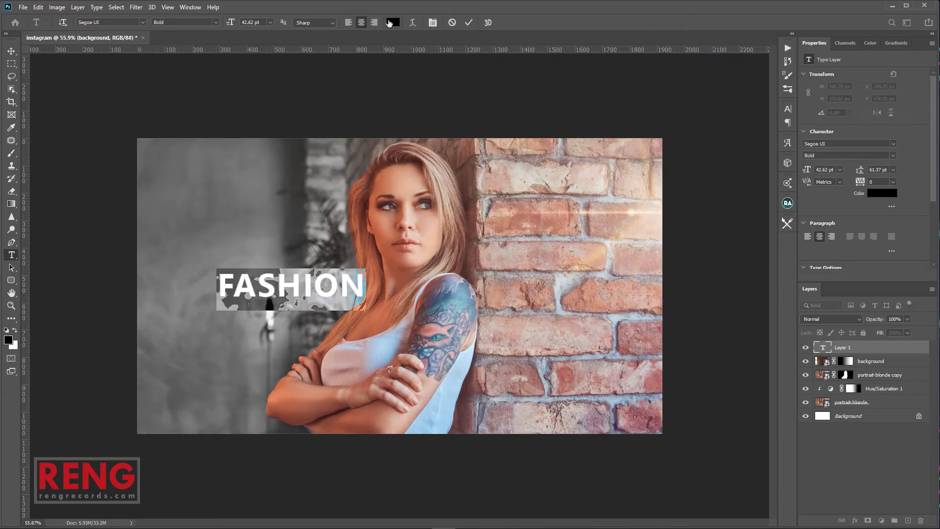
{"action": "left_click", "coordinate": [389, 23]}
{"action": "type", "text": "ffffff"}
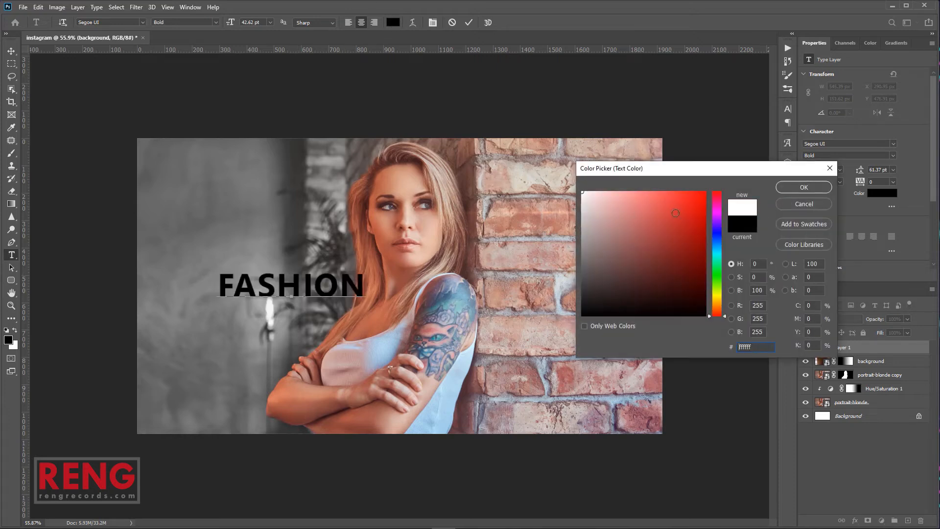
{"action": "left_click", "coordinate": [803, 187]}
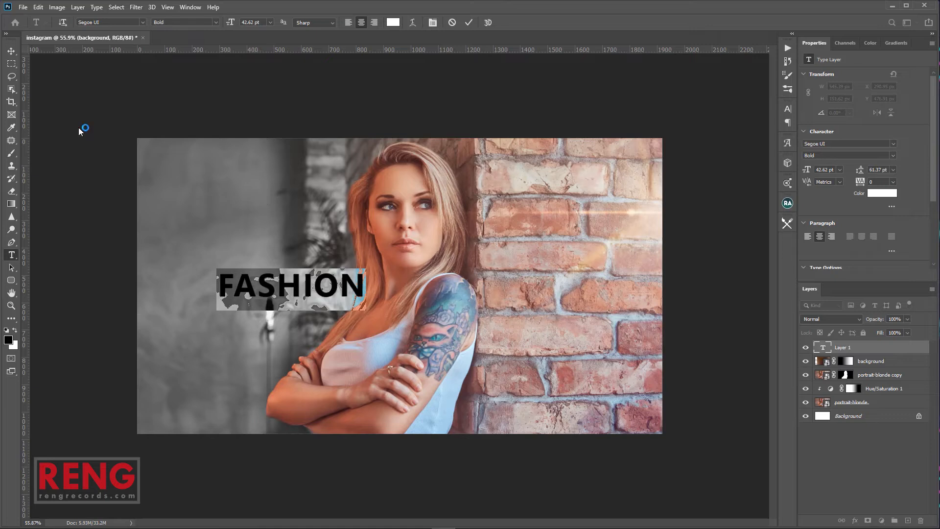
{"action": "left_click", "coordinate": [469, 22]}
Enlarge the FASHION title to about 185% and centre it horizontally on the canvas, across the woman's chest.
{"action": "left_click", "coordinate": [11, 51]}
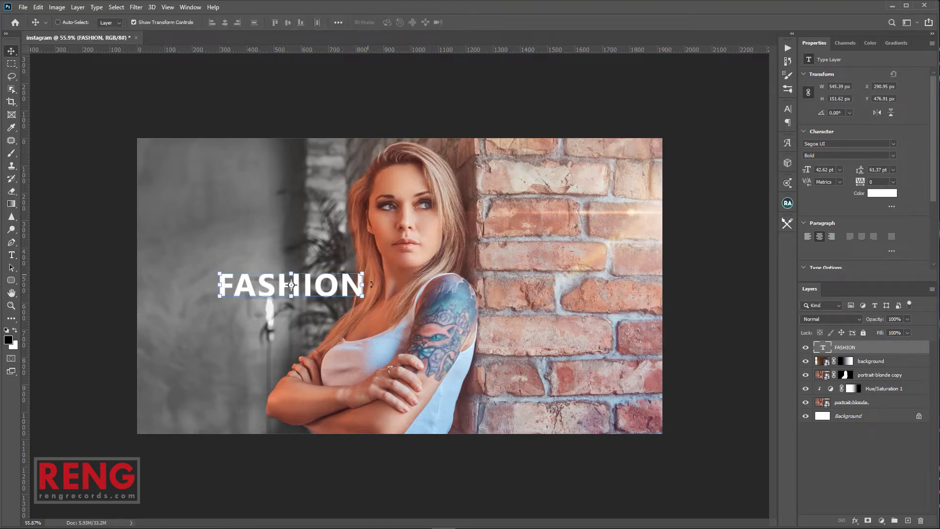
{"action": "left_click_drag", "start_coordinate": [363, 296], "coordinate": [483, 371]}
{"action": "left_click_drag", "start_coordinate": [454, 308], "coordinate": [498, 323]}
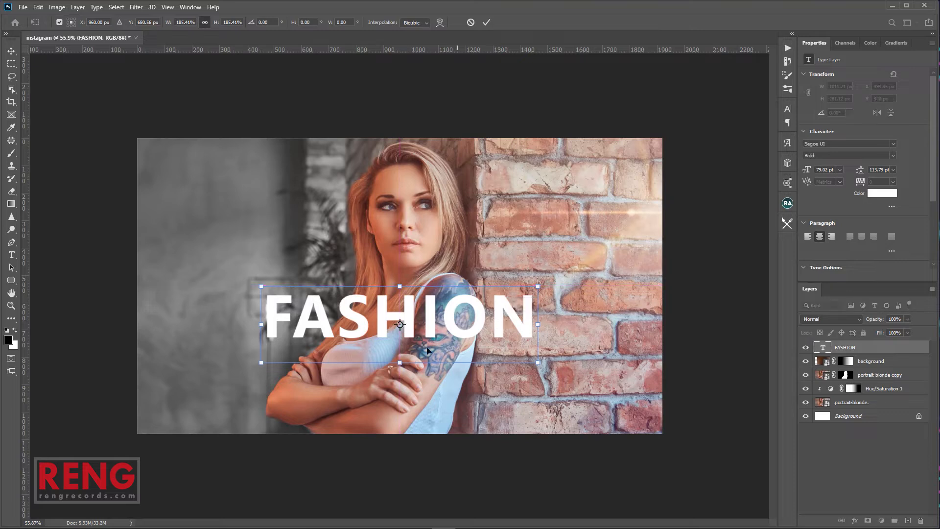
{"action": "left_click", "coordinate": [486, 22]}
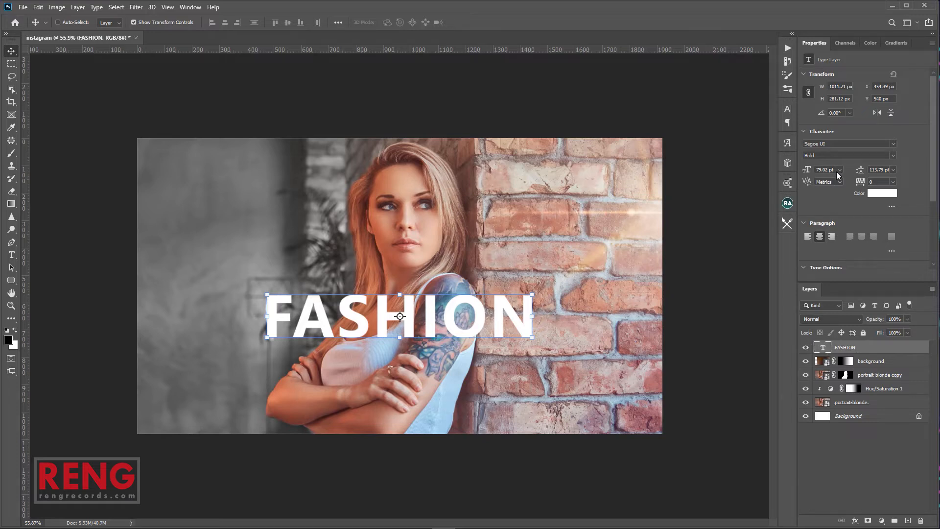
Blend the FASHION title with the image using Blend If on the Blue channel, splitting the underlying layer's highlight range to 31 / 255.
{"action": "right_click", "coordinate": [837, 349]}
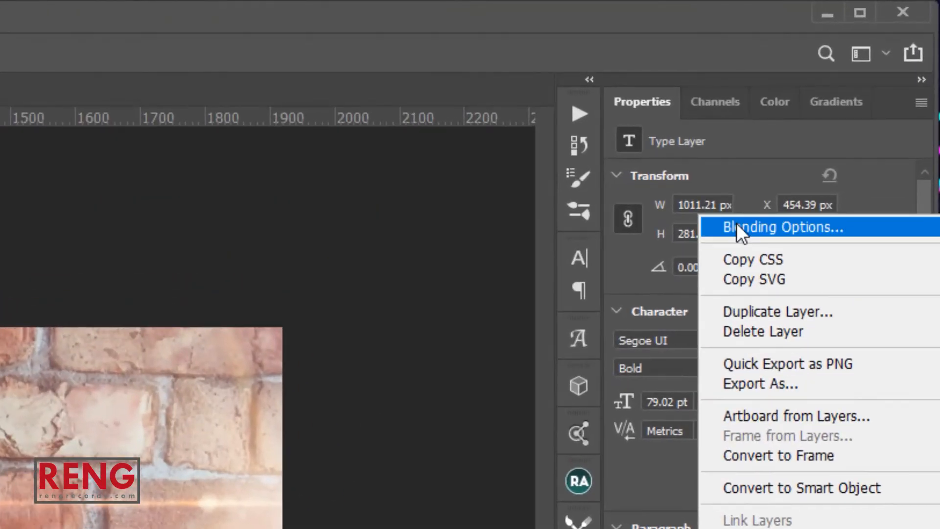
{"action": "left_click", "coordinate": [736, 228]}
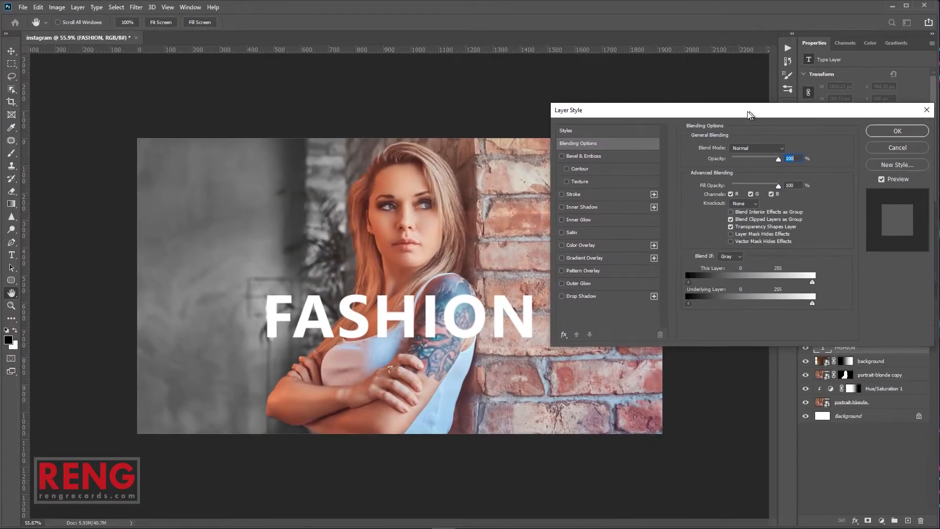
{"action": "left_click_drag", "start_coordinate": [749, 113], "coordinate": [745, 114]}
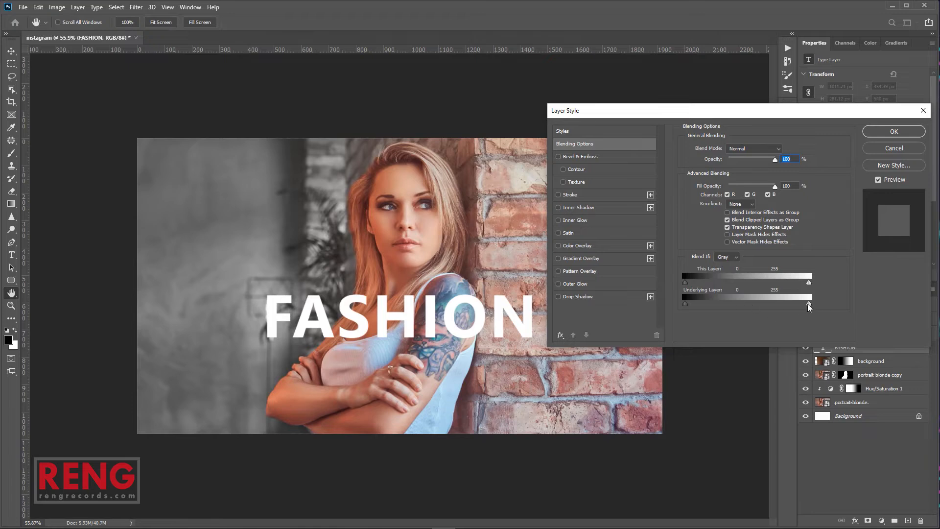
{"action": "mouse_move", "coordinate": [808, 306]}
{"action": "left_mouse_down"}
{"action": "mouse_move", "coordinate": [713, 307]}
{"action": "mouse_move", "coordinate": [817, 308]}
{"action": "left_mouse_up"}
{"action": "left_click", "coordinate": [738, 257]}
{"action": "left_click", "coordinate": [728, 288]}
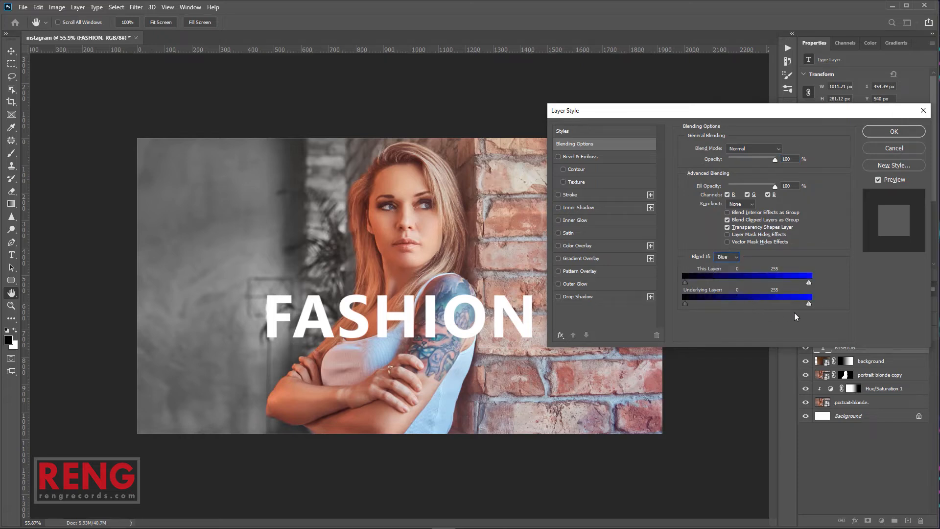
{"action": "left_click_drag", "start_coordinate": [808, 304], "coordinate": [701, 307]}
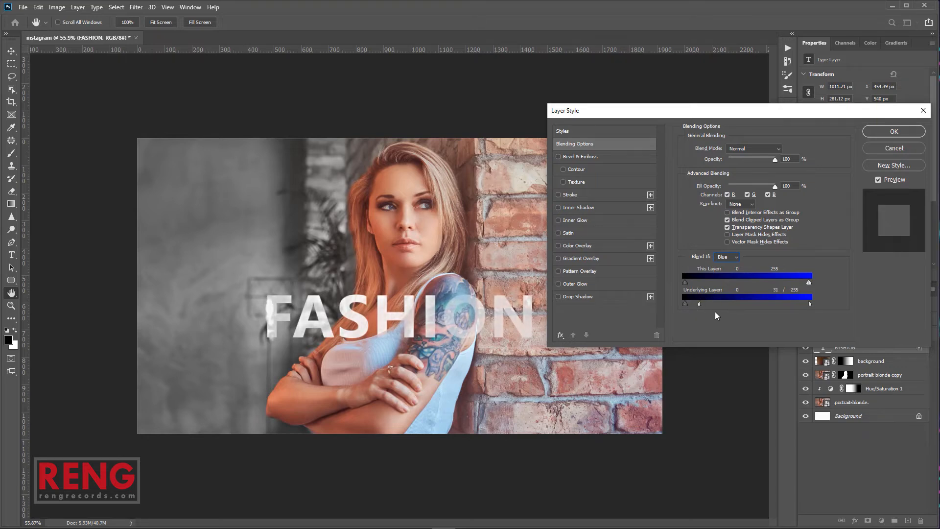
{"action": "left_click", "coordinate": [874, 131]}
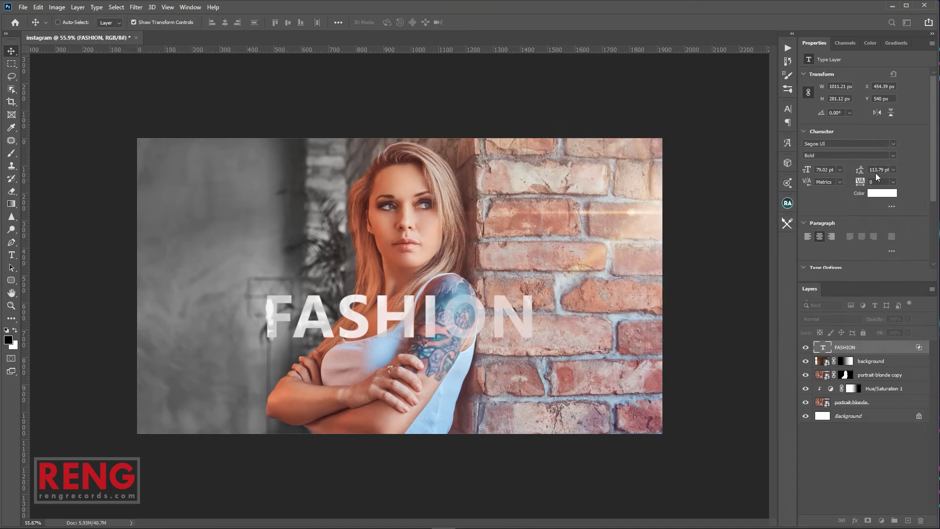
Add a stroke to the FASHION title and colour it dark reddish brown (#633736), sampled from the image beside the woman's shoulder.
{"action": "right_click", "coordinate": [863, 348]}
{"action": "left_click", "coordinate": [873, 98]}
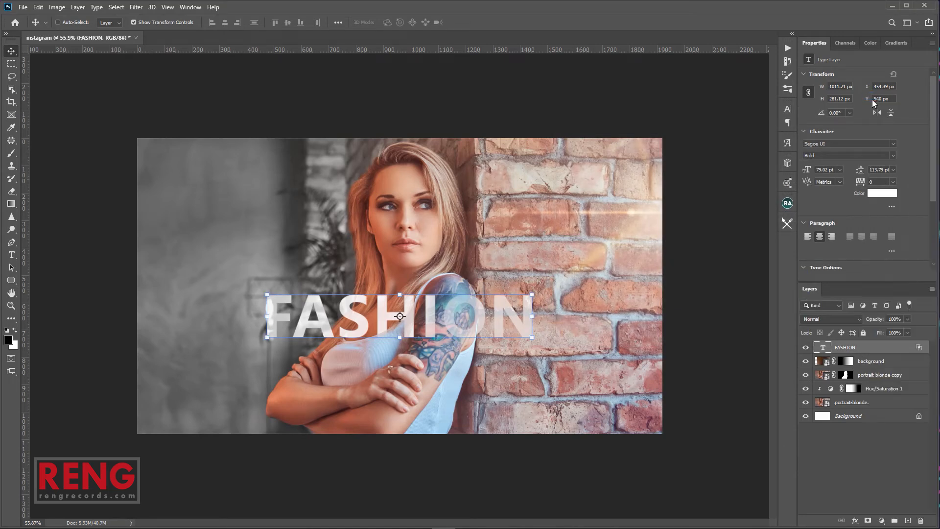
{"action": "left_click_drag", "start_coordinate": [628, 113], "coordinate": [596, 120]}
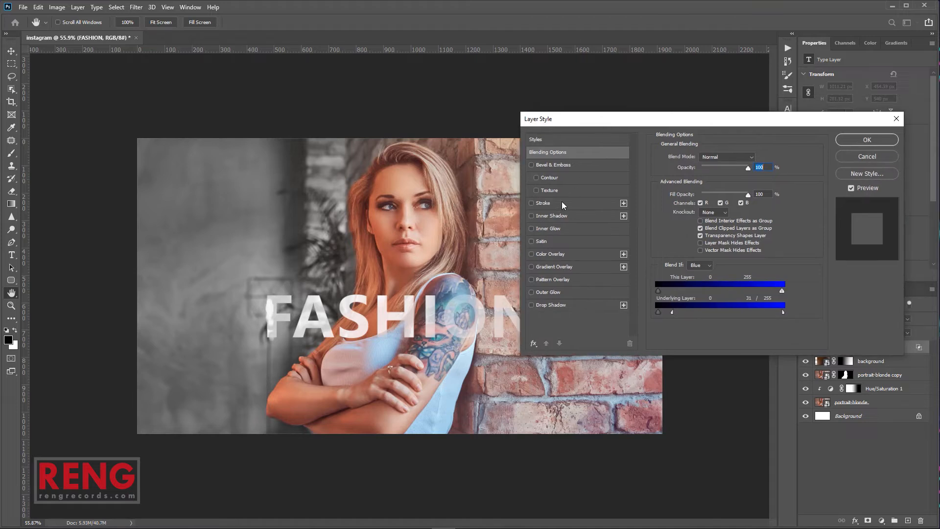
{"action": "left_click", "coordinate": [543, 203]}
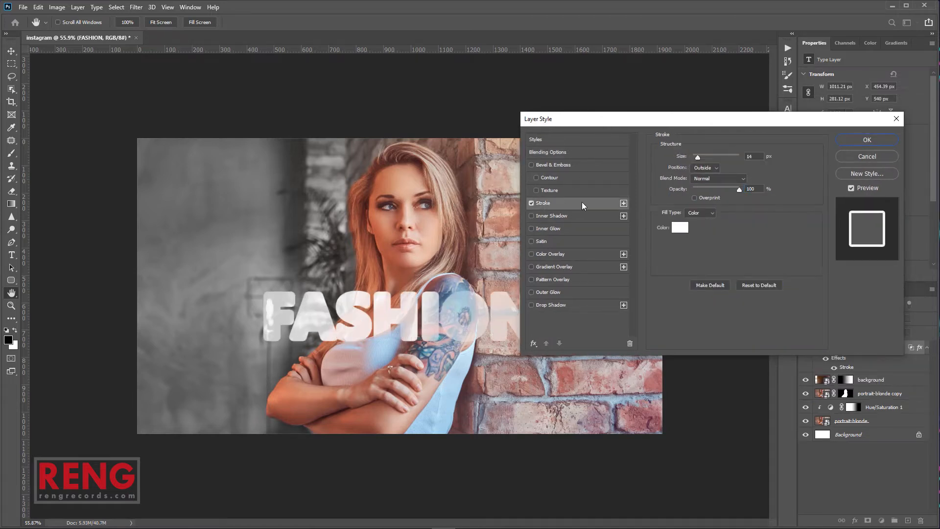
{"action": "left_click", "coordinate": [683, 229]}
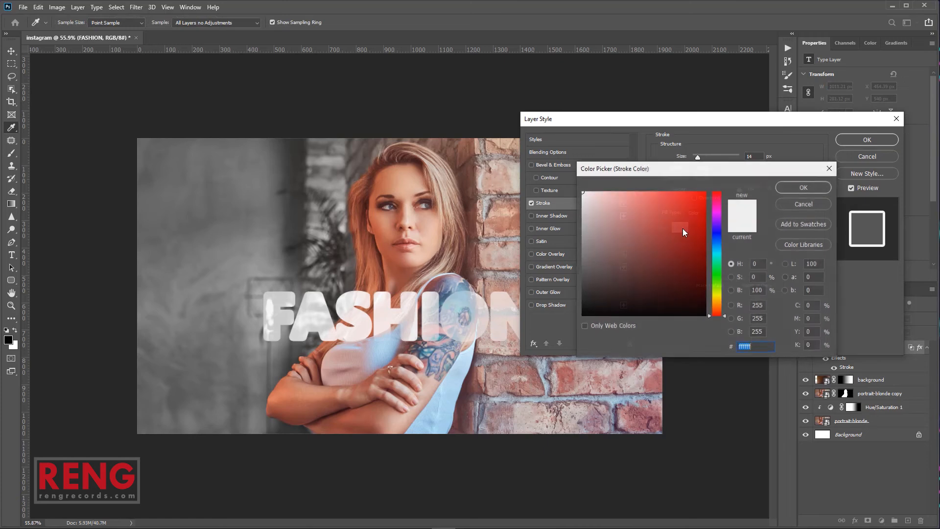
{"action": "left_click_drag", "start_coordinate": [588, 300], "coordinate": [582, 316]}
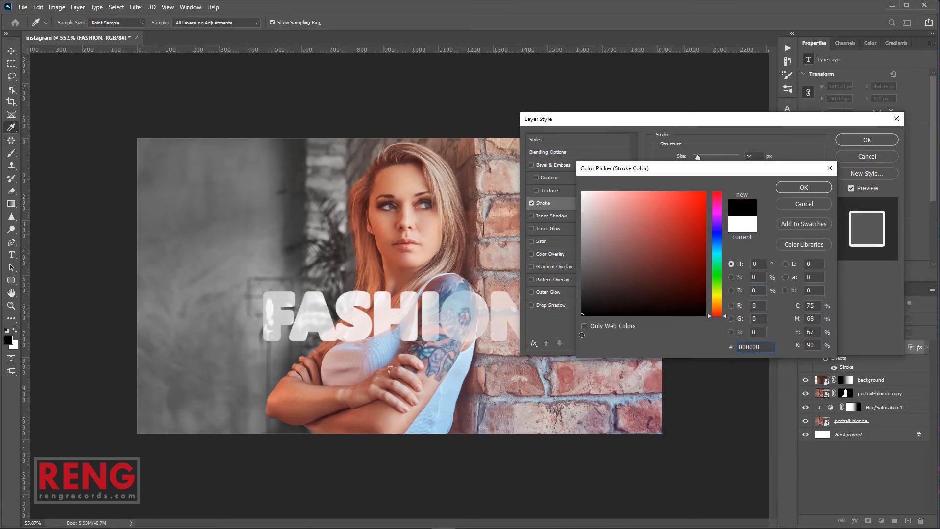
{"action": "left_click", "coordinate": [455, 258]}
{"action": "left_click", "coordinate": [471, 270]}
{"action": "left_click", "coordinate": [471, 272]}
{"action": "left_click", "coordinate": [470, 275]}
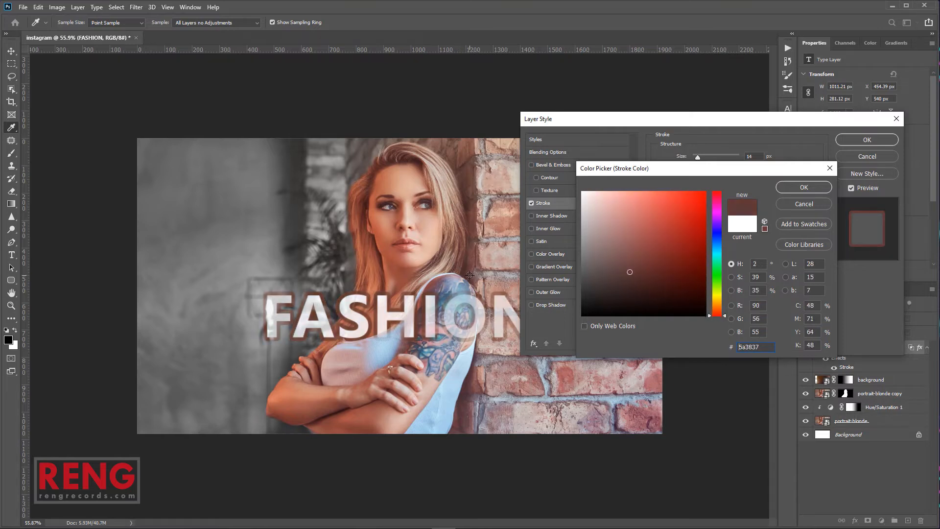
{"action": "left_click", "coordinate": [472, 271]}
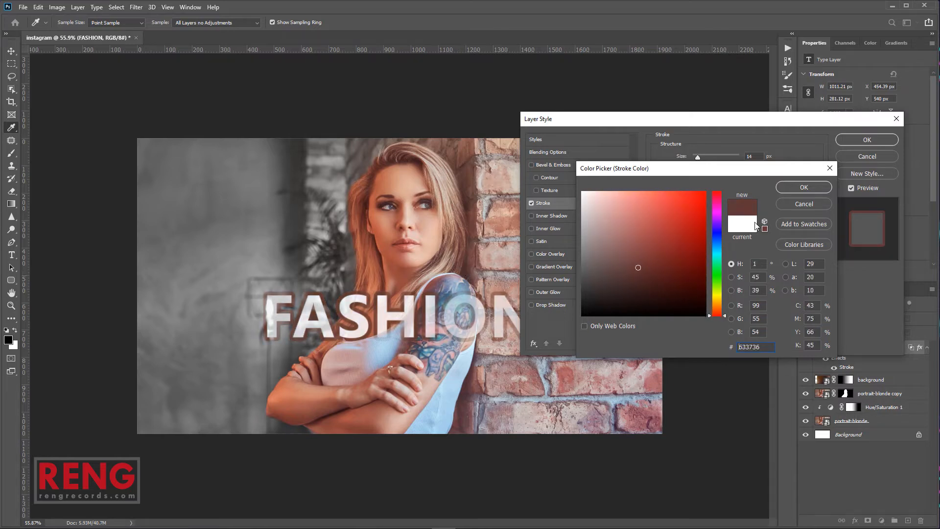
{"action": "left_click", "coordinate": [792, 187]}
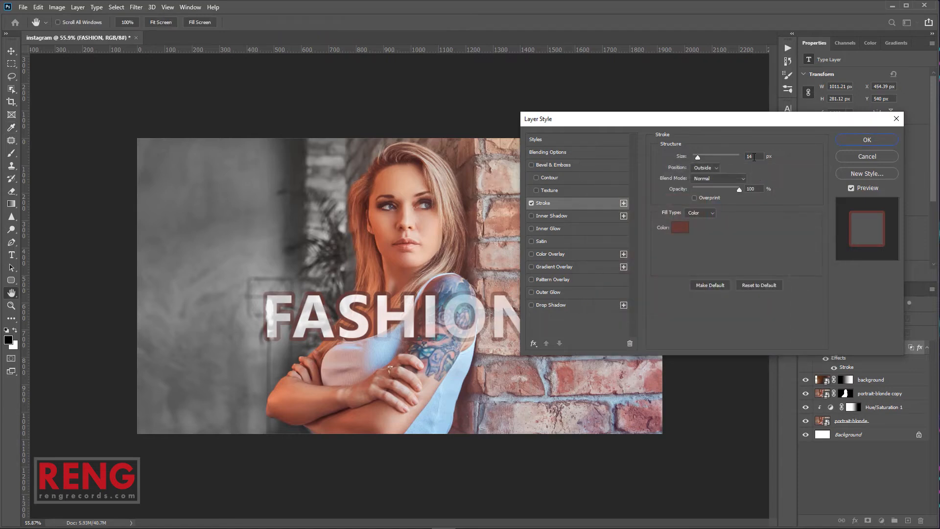
Set the title's stroke size to 4 px, try the Center position, and settle on Outside.
{"action": "left_click_drag", "start_coordinate": [698, 156], "coordinate": [694, 154]}
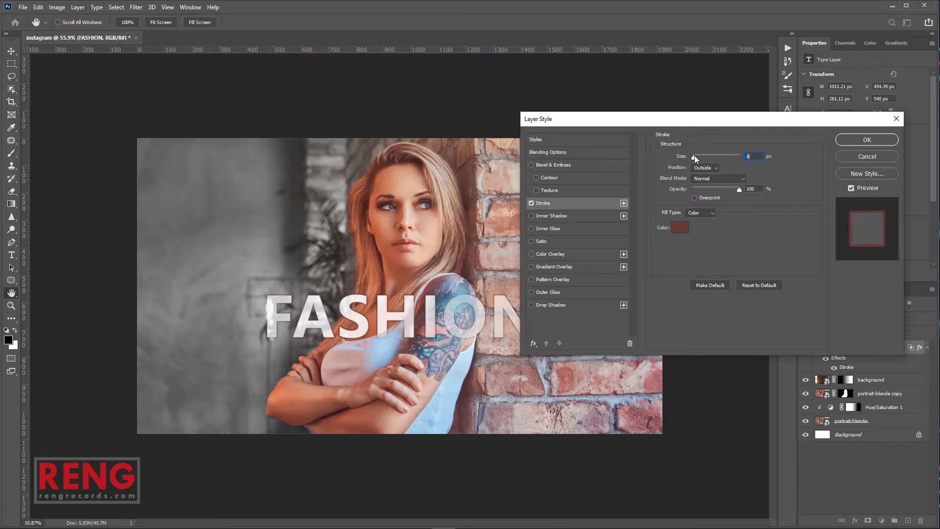
{"action": "left_click", "coordinate": [712, 168]}
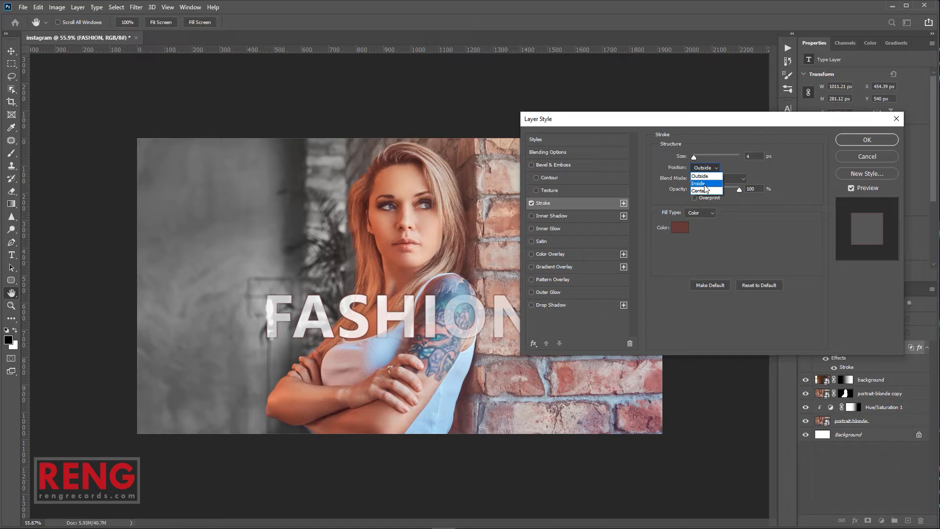
{"action": "left_click", "coordinate": [704, 190]}
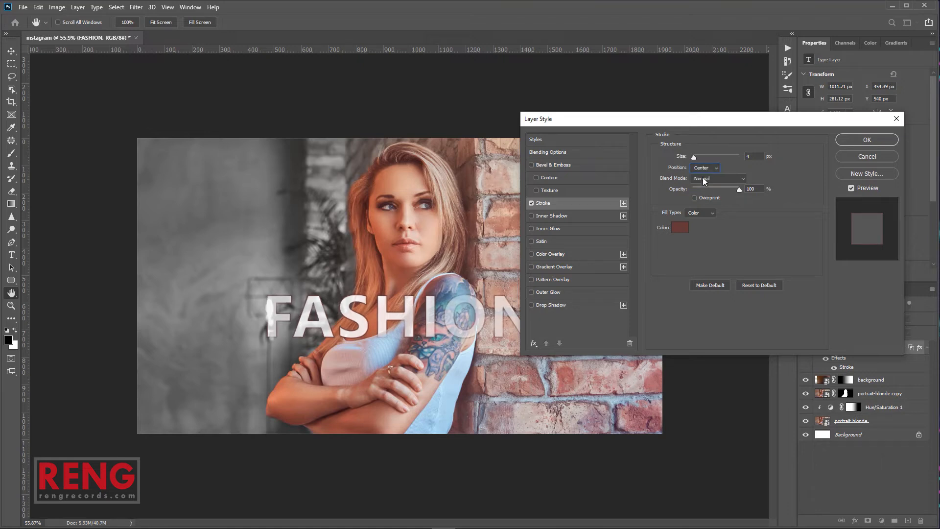
{"action": "left_click", "coordinate": [704, 168]}
{"action": "left_click", "coordinate": [703, 169]}
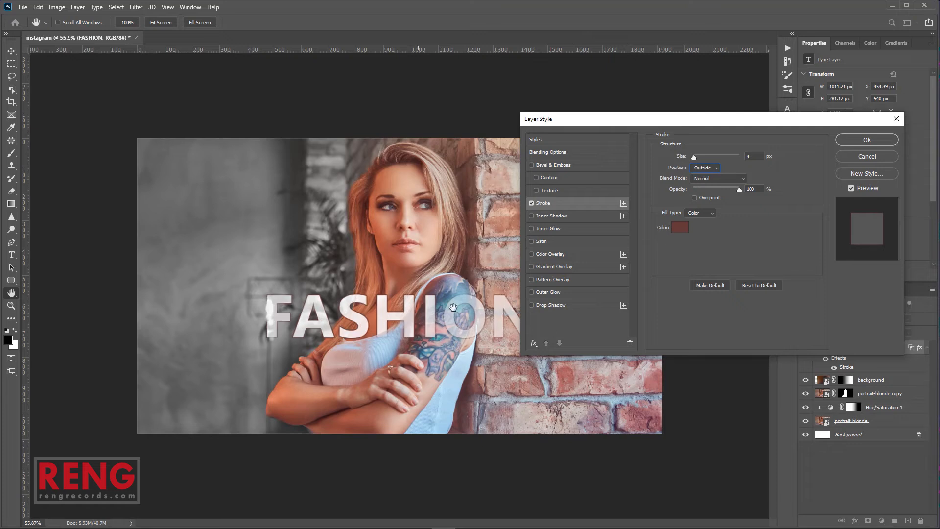
{"action": "left_click", "coordinate": [853, 139]}
Add a separate text layer reading TATTOOS IDEAS above the FASHION title.
{"action": "left_click", "coordinate": [11, 63]}
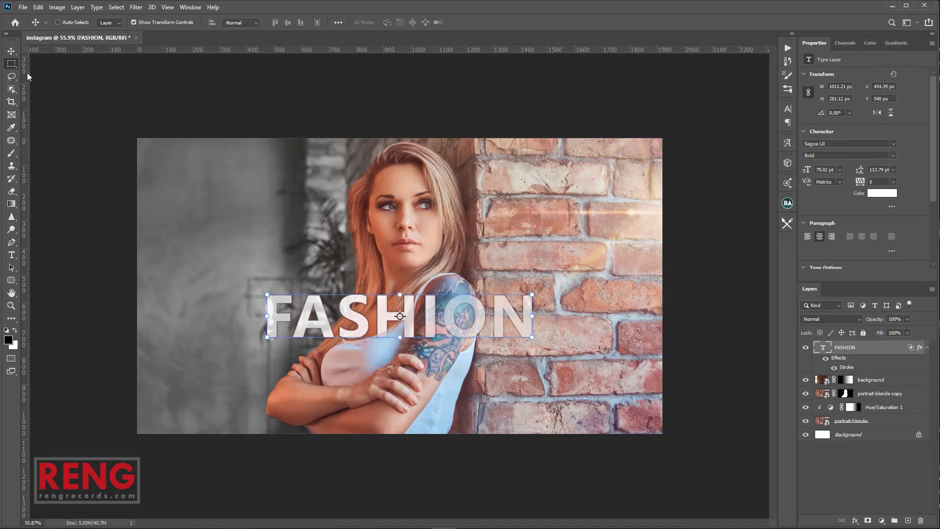
{"action": "scroll", "coordinate": [406, 317], "scroll_direction": "up", "scroll_amount": 3}
{"action": "scroll", "coordinate": [406, 318], "scroll_direction": "down", "scroll_amount": 3}
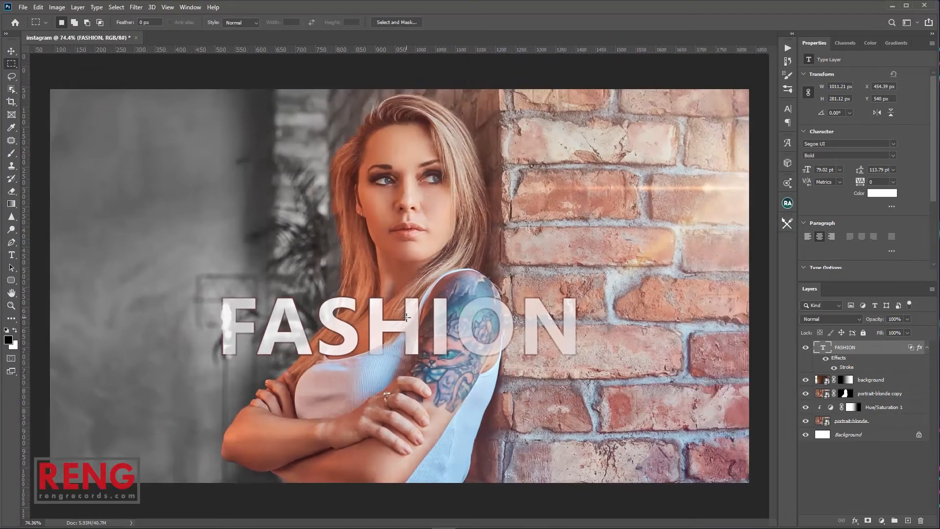
{"action": "scroll", "coordinate": [406, 317], "scroll_direction": "up", "scroll_amount": 1}
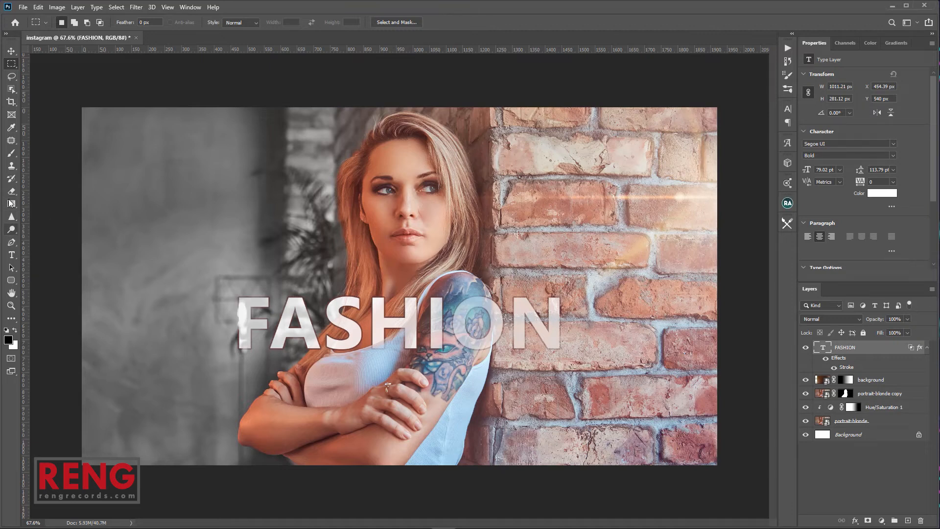
{"action": "key", "text": "t"}
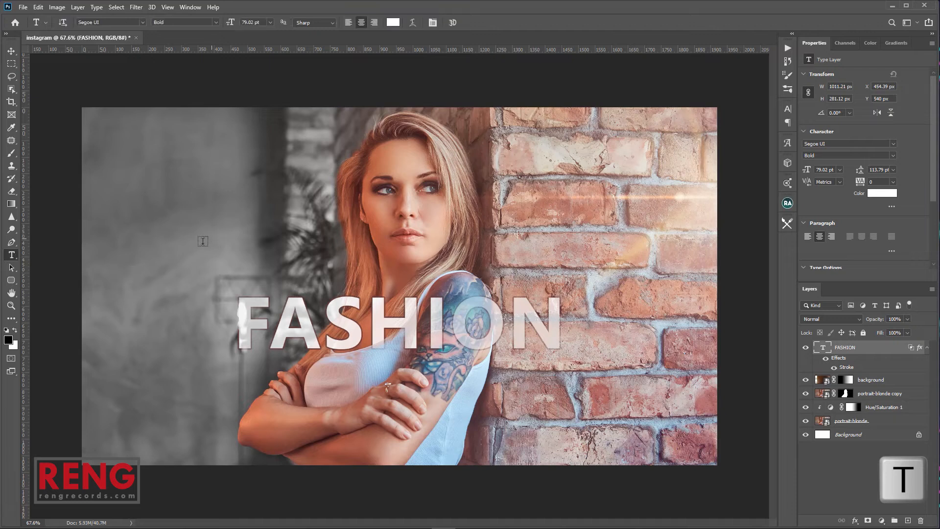
{"action": "left_click", "coordinate": [258, 233]}
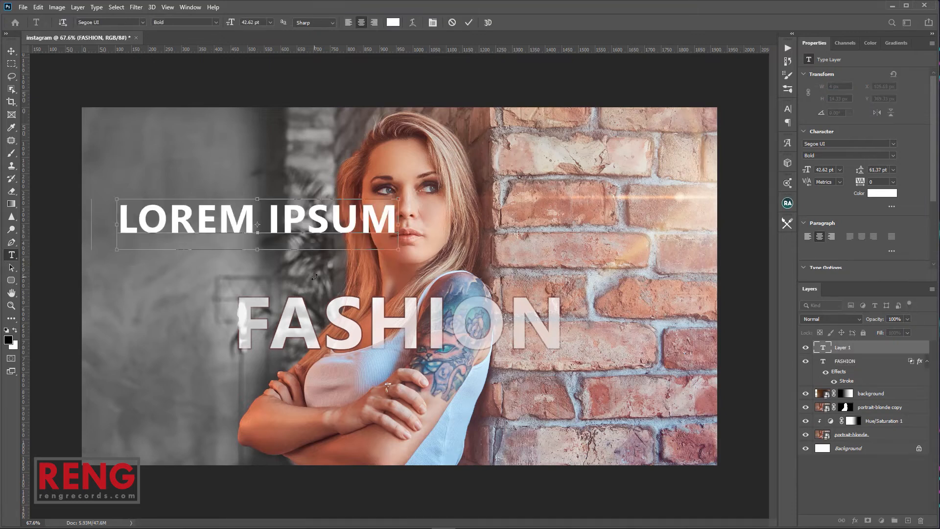
{"action": "type", "text": "TATTOOS IDEAS"}
Scale the TATTOOS IDEAS text down to about 42% and place it directly below the first letters of the FASHION title.
{"action": "left_click", "coordinate": [11, 50]}
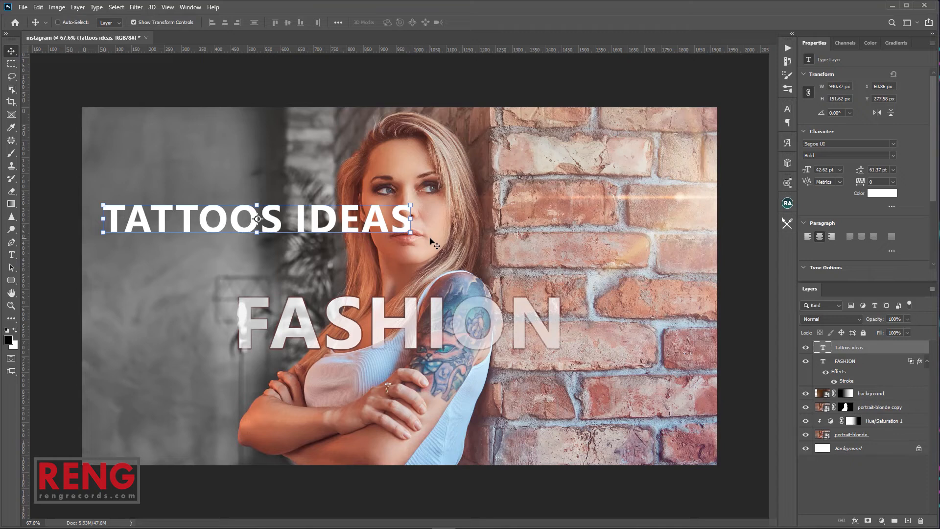
{"action": "left_click_drag", "start_coordinate": [411, 233], "coordinate": [342, 366]}
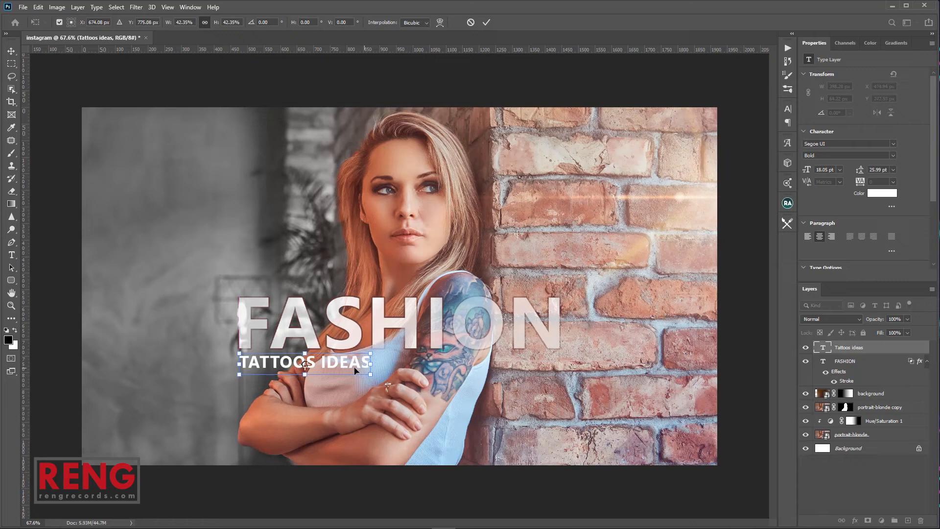
{"action": "left_click", "coordinate": [486, 22]}
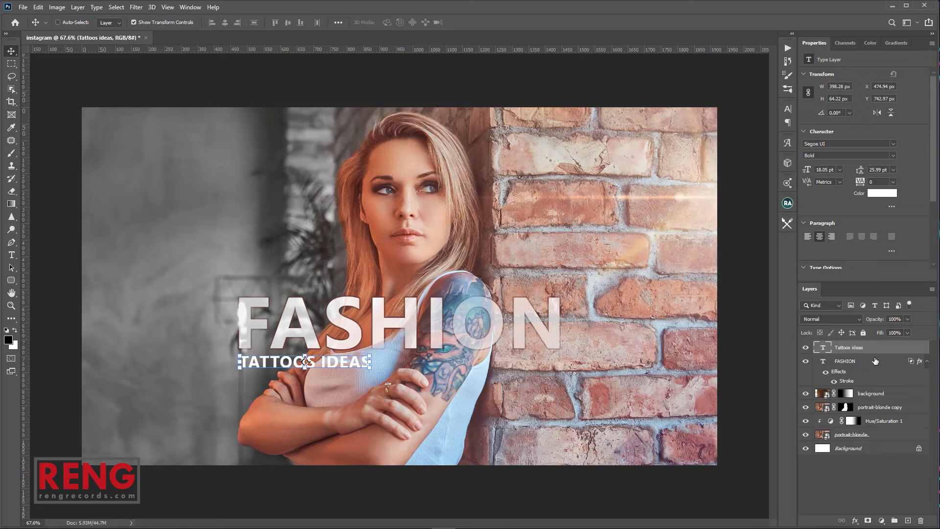
Try a tracking of 200 on the TATTOOS IDEAS text, and settle on 800.
{"action": "left_click", "coordinate": [891, 184]}
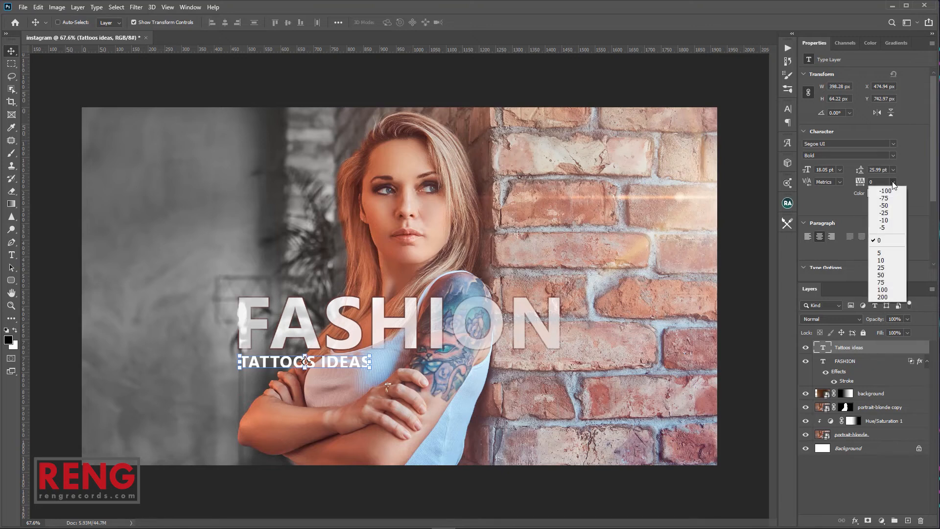
{"action": "left_click", "coordinate": [888, 296]}
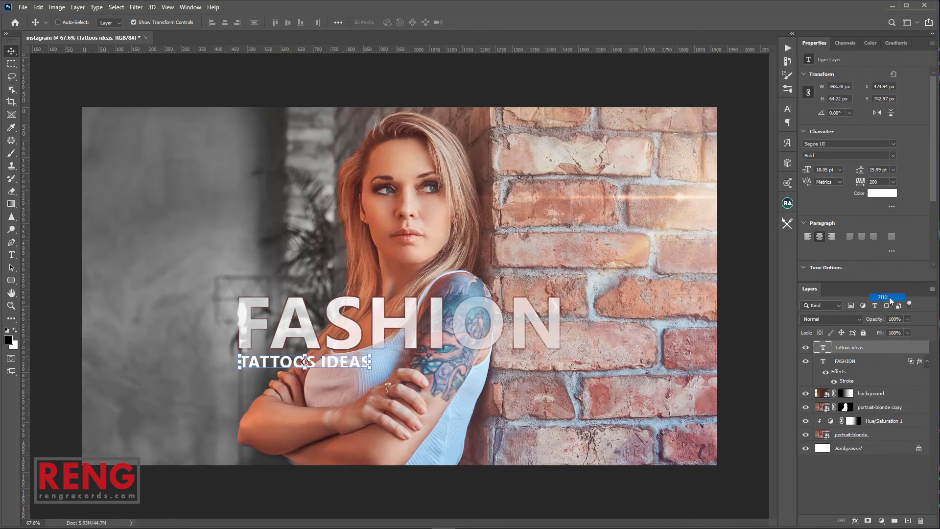
{"action": "left_click", "coordinate": [876, 182]}
{"action": "type", "text": "80"}
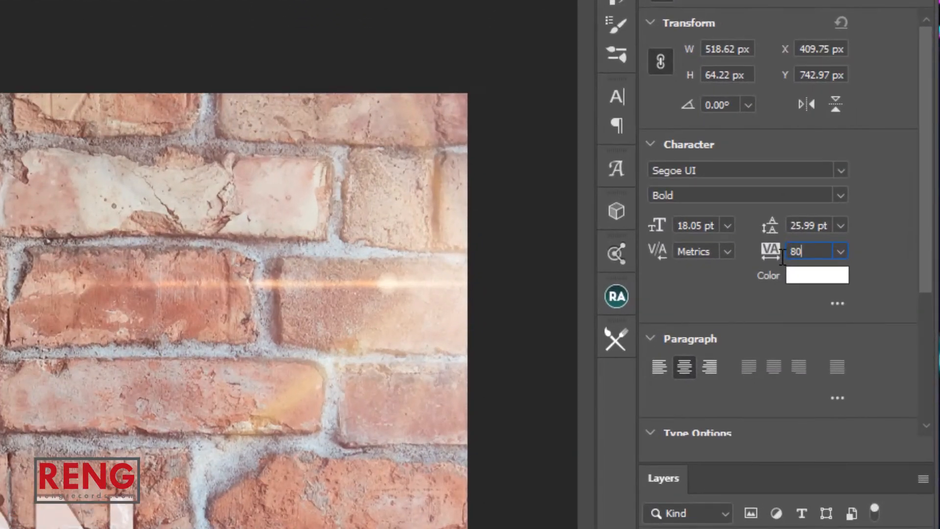
{"action": "key", "text": "Return"}
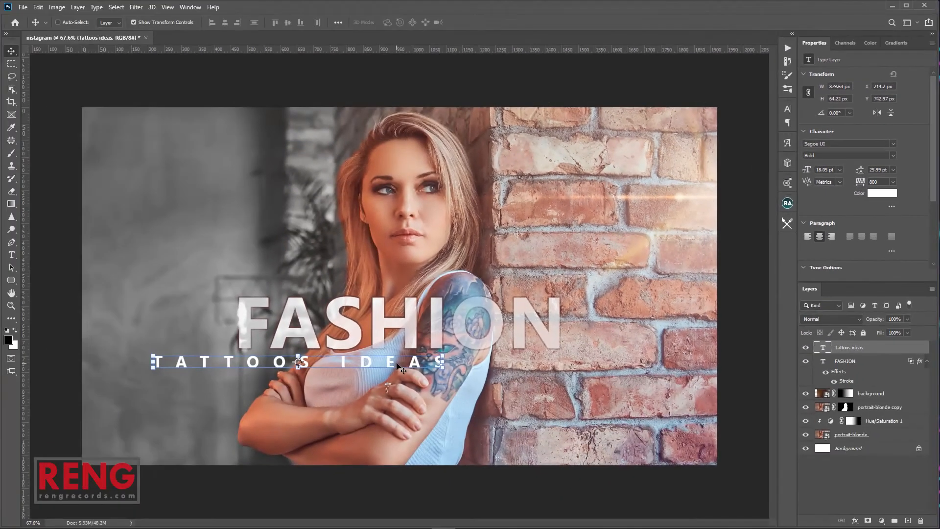
Reduce the TATTOOS IDEAS text to about 14.5 pt and centre it beneath the FASHION title.
{"action": "left_click_drag", "start_coordinate": [418, 363], "coordinate": [500, 370]}
{"action": "key", "text": "Return"}
{"action": "key", "text": "z"}
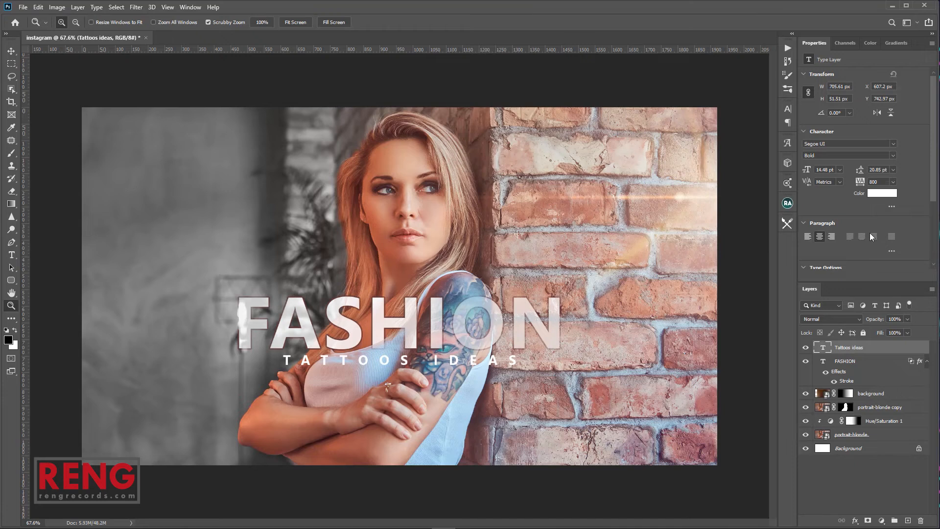
Try brick, grey and orange (#ff4800) colours on the TATTOOS IDEAS text, and return to white (#ffffff).
{"action": "left_click", "coordinate": [878, 199]}
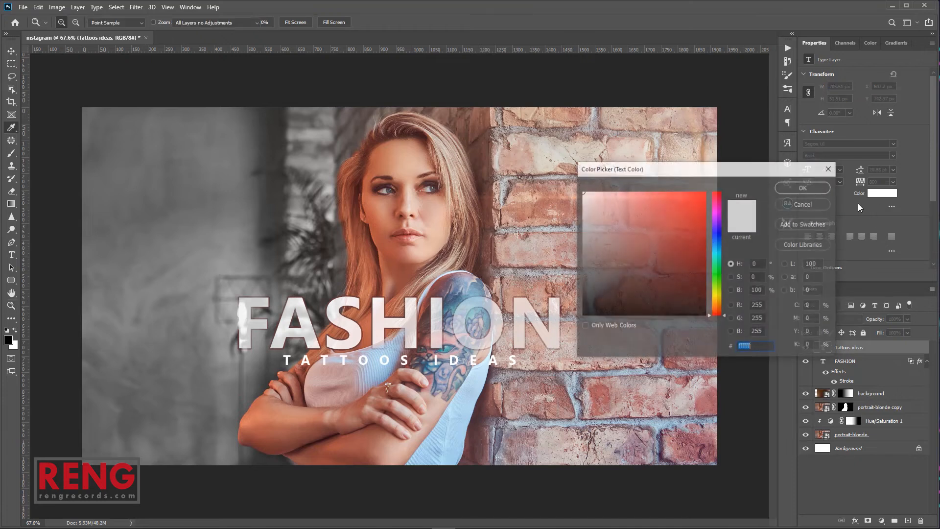
{"action": "left_click", "coordinate": [524, 237]}
{"action": "left_click", "coordinate": [554, 405]}
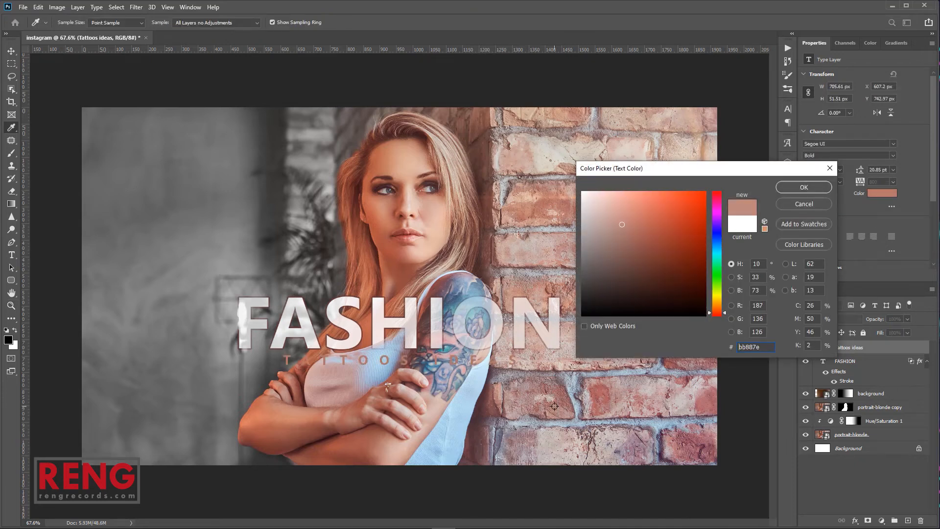
{"action": "left_click", "coordinate": [643, 408]}
{"action": "left_click", "coordinate": [243, 245]}
{"action": "left_click", "coordinate": [180, 161]}
{"action": "mouse_move", "coordinate": [617, 292]}
{"action": "left_mouse_down"}
{"action": "mouse_move", "coordinate": [581, 355]}
{"action": "mouse_move", "coordinate": [621, 307]}
{"action": "mouse_move", "coordinate": [706, 348]}
{"action": "mouse_move", "coordinate": [729, 186]}
{"action": "left_mouse_up"}
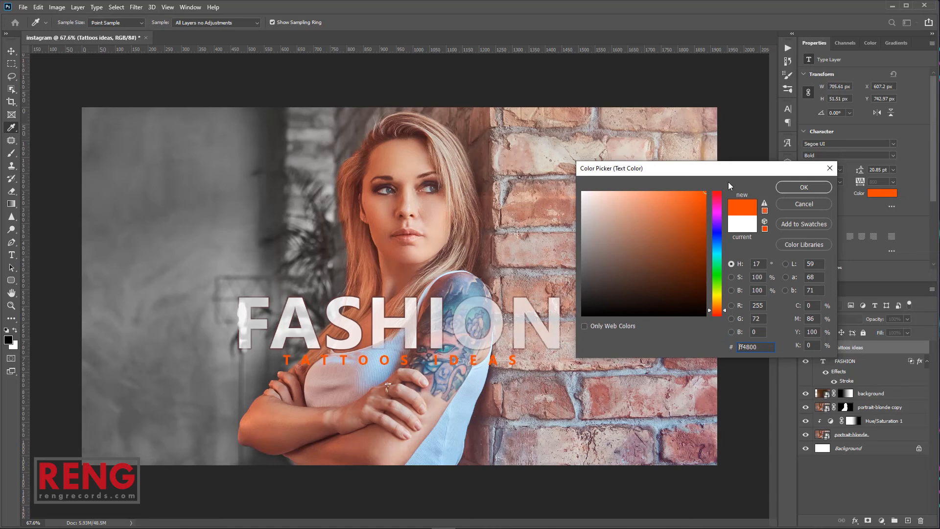
{"action": "left_click_drag", "start_coordinate": [648, 228], "coordinate": [582, 191]}
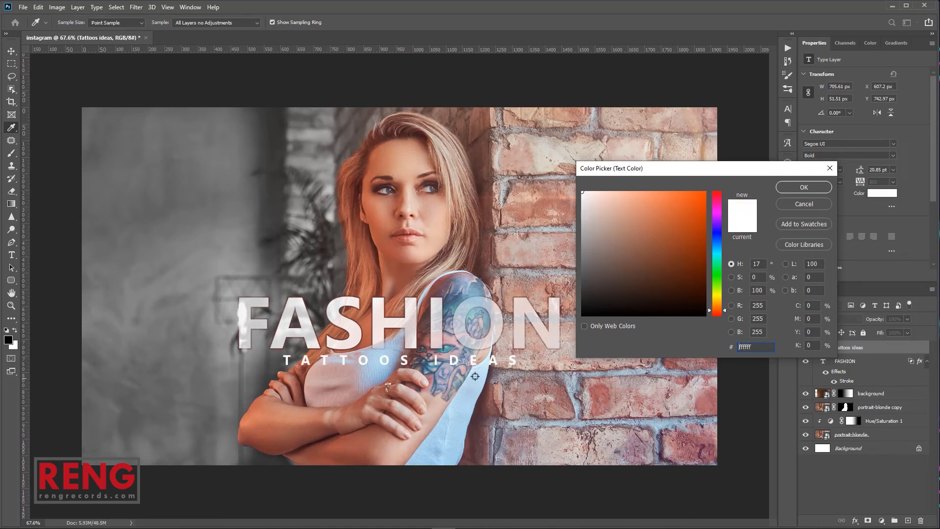
{"action": "left_click", "coordinate": [791, 187]}
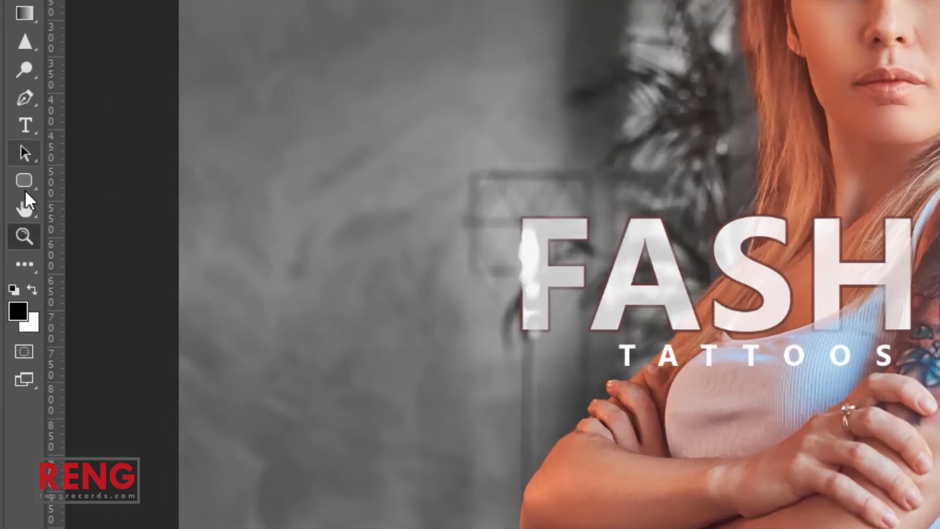
Draw a rectangle about 757 × 50 px around the TATTOOS IDEAS text and fill it with white.
{"action": "left_click", "coordinate": [22, 194]}
{"action": "left_click", "coordinate": [110, 183]}
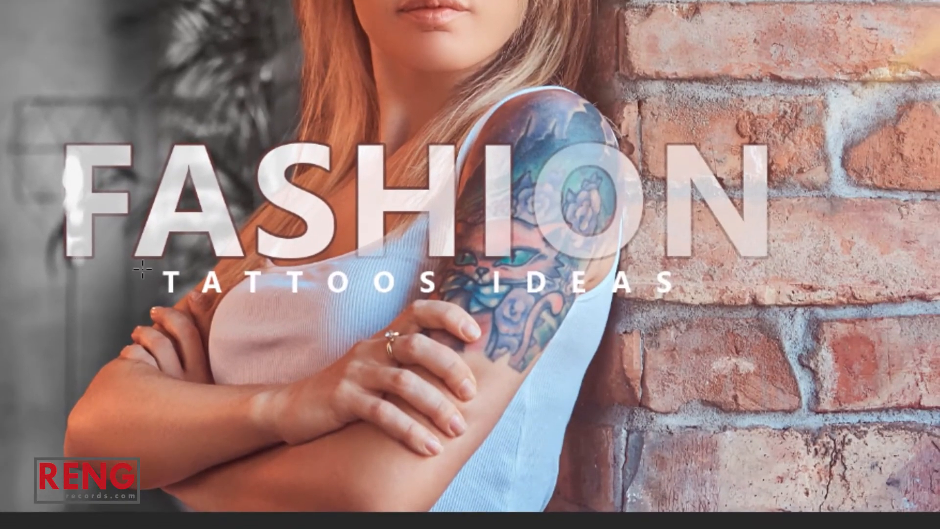
{"action": "left_click_drag", "start_coordinate": [142, 269], "coordinate": [688, 303]}
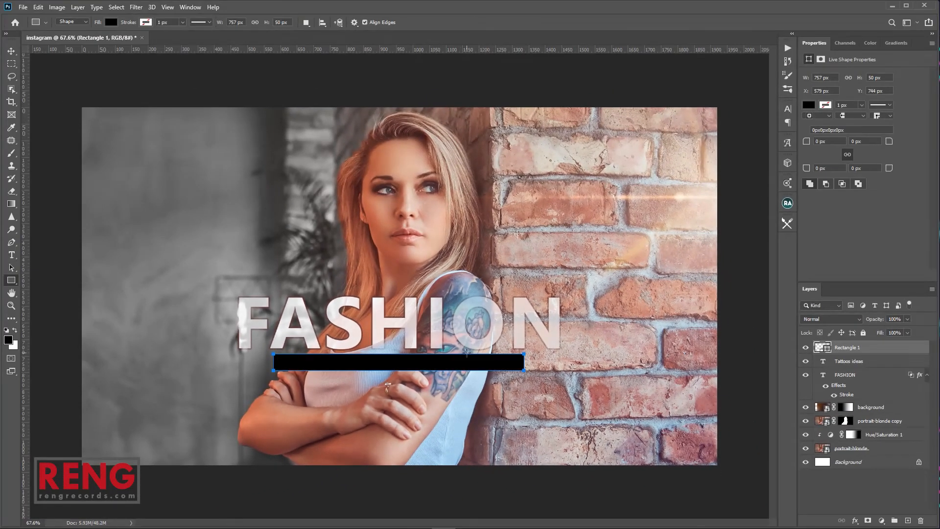
{"action": "left_click", "coordinate": [809, 106]}
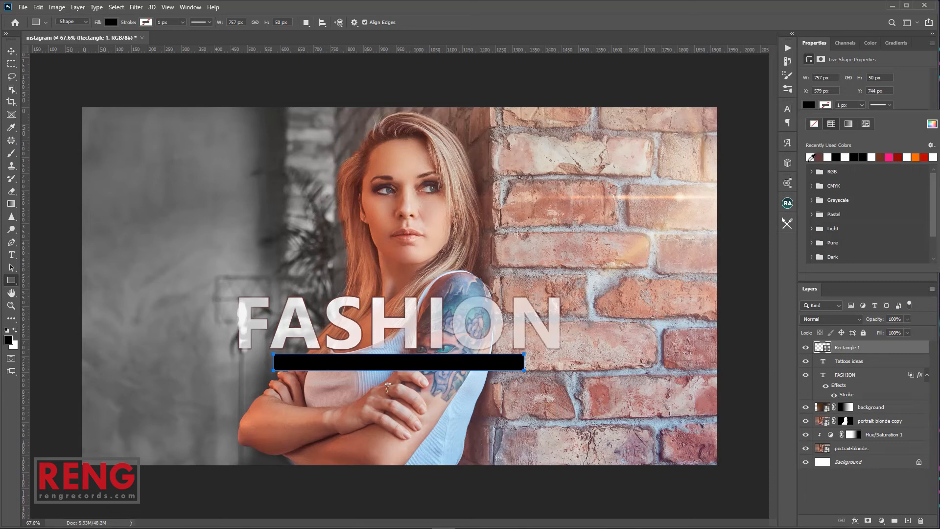
{"action": "left_click", "coordinate": [810, 159]}
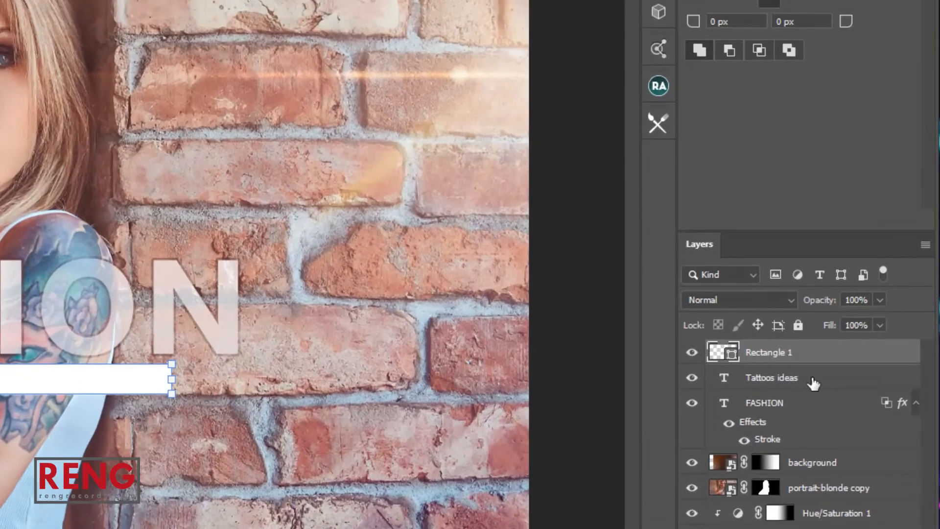
Reorder the layers so the TATTOOS IDEAS text sits above the white rectangle, and select the text.
{"action": "left_click_drag", "start_coordinate": [875, 351], "coordinate": [874, 353]}
{"action": "left_click_drag", "start_coordinate": [820, 362], "coordinate": [818, 387]}
{"action": "left_click", "coordinate": [768, 355]}
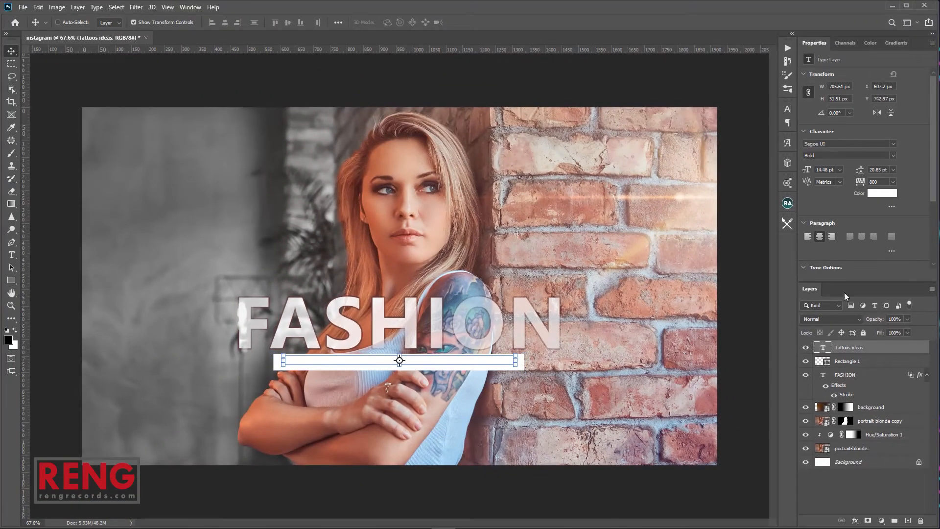
Recolour the TATTOOS IDEAS text grey (#b2b2b2) and nudge it down to centre it within the white bar.
{"action": "left_click", "coordinate": [876, 194]}
{"action": "type", "text": "7e6161"}
{"action": "left_click_drag", "start_coordinate": [583, 246], "coordinate": [581, 228]}
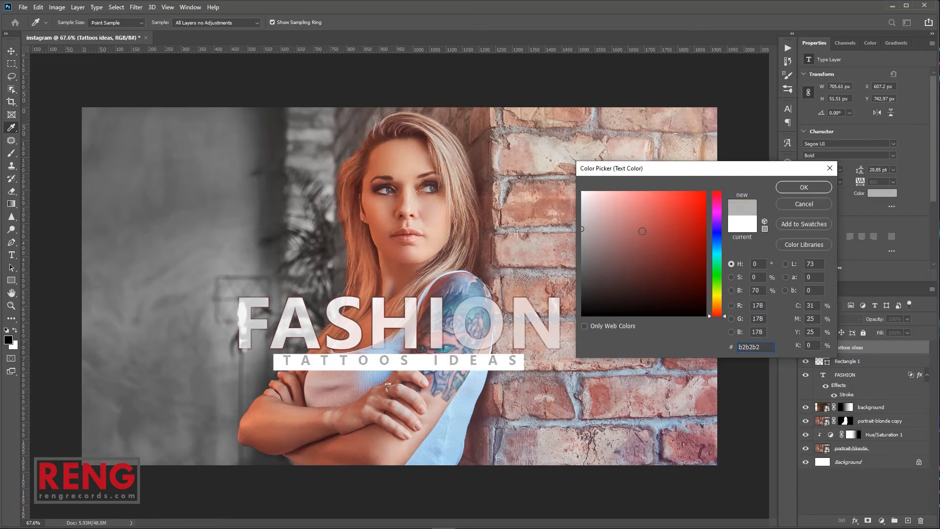
{"action": "left_click", "coordinate": [801, 188]}
{"action": "left_click_drag", "start_coordinate": [548, 363], "coordinate": [551, 363]}
Scale the TATTOOS IDEAS text and the white bar together to about 129%, matching the width of the FASHION title directly above.
{"action": "key", "text": "z"}
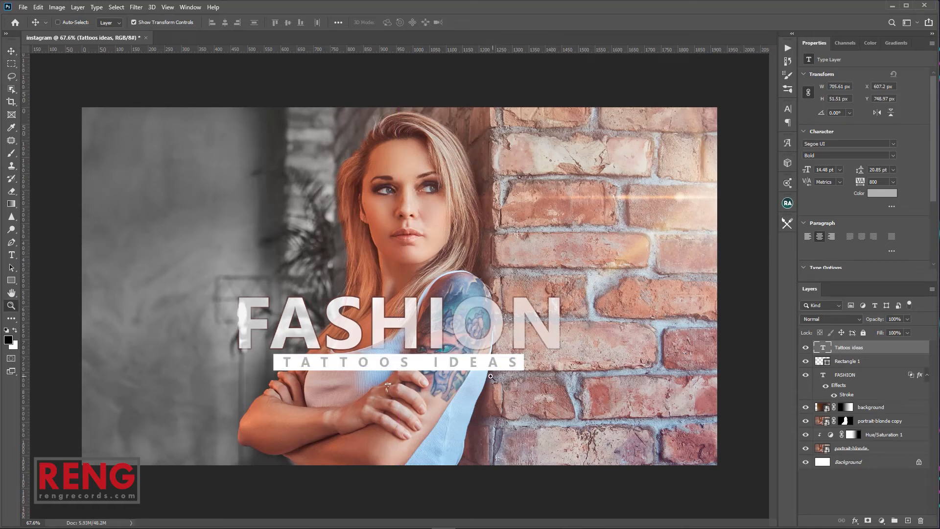
{"action": "left_click_drag", "start_coordinate": [406, 360], "coordinate": [405, 360]}
{"action": "key", "text": "v"}
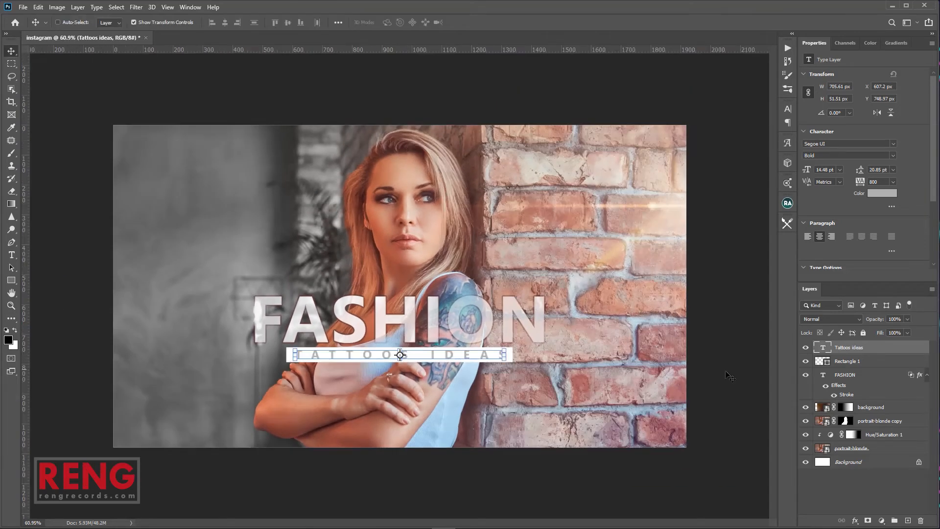
{"action": "left_click", "coordinate": [847, 361], "text": "ctrl"}
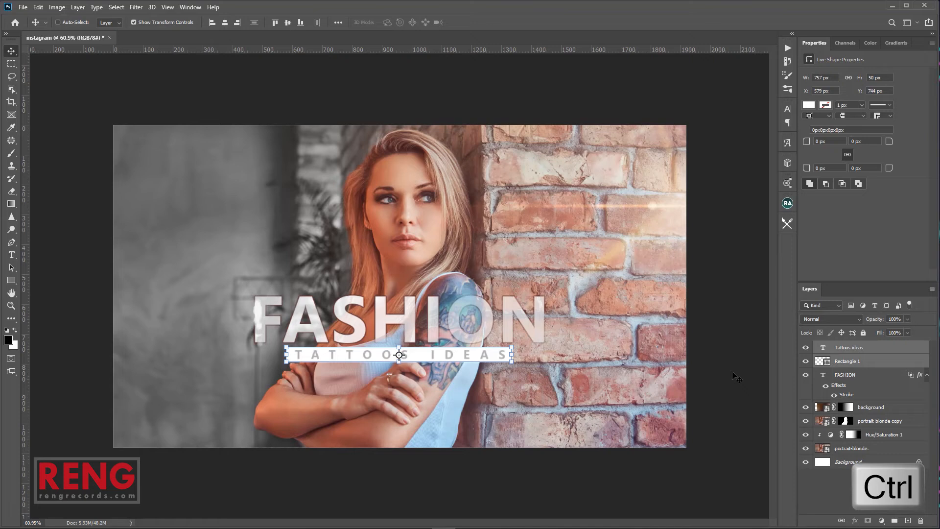
{"action": "key", "text": "ctrl+t"}
{"action": "left_click_drag", "start_coordinate": [518, 368], "coordinate": [541, 389]}
{"action": "left_click", "coordinate": [483, 411]}
{"action": "mouse_move", "coordinate": [479, 363]}
{"action": "left_mouse_down"}
{"action": "mouse_move", "coordinate": [487, 363]}
{"action": "mouse_move", "coordinate": [465, 377]}
{"action": "mouse_move", "coordinate": [491, 375]}
{"action": "mouse_move", "coordinate": [466, 378]}
{"action": "mouse_move", "coordinate": [480, 362]}
{"action": "left_mouse_up"}
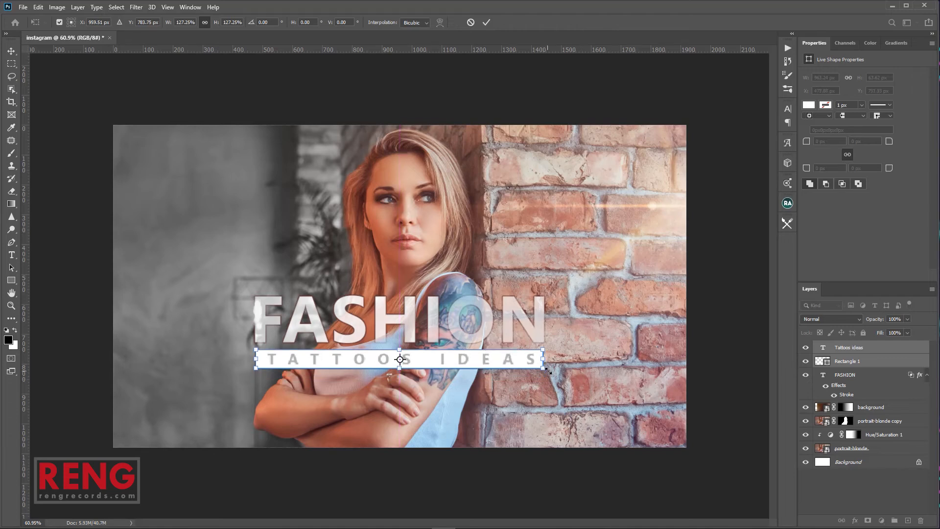
{"action": "left_click_drag", "start_coordinate": [547, 371], "coordinate": [550, 374]}
{"action": "left_click", "coordinate": [486, 25]}
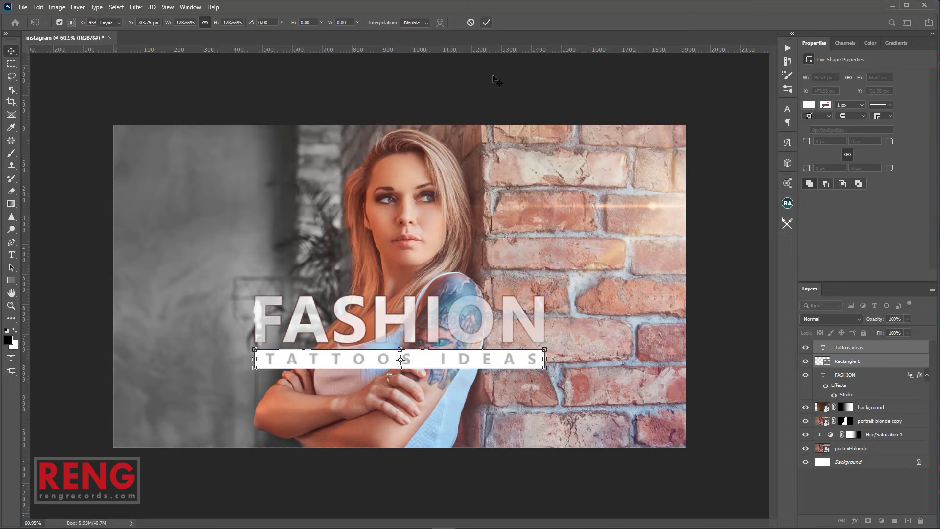
Select the FASHION title, white bar and TATTOOS IDEAS text together and move them down about 58 px.
{"action": "key", "text": "z"}
{"action": "left_click_drag", "start_coordinate": [438, 327], "coordinate": [405, 327]}
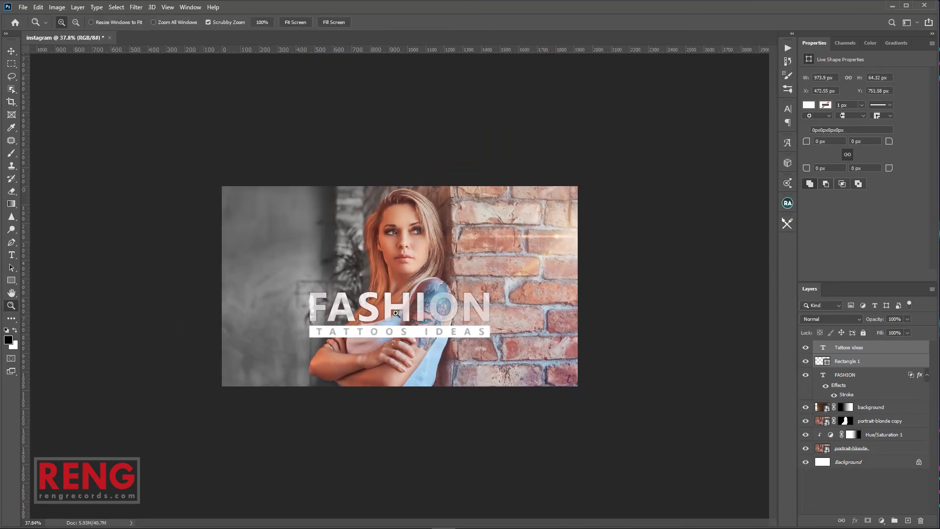
{"action": "left_click", "coordinate": [855, 349]}
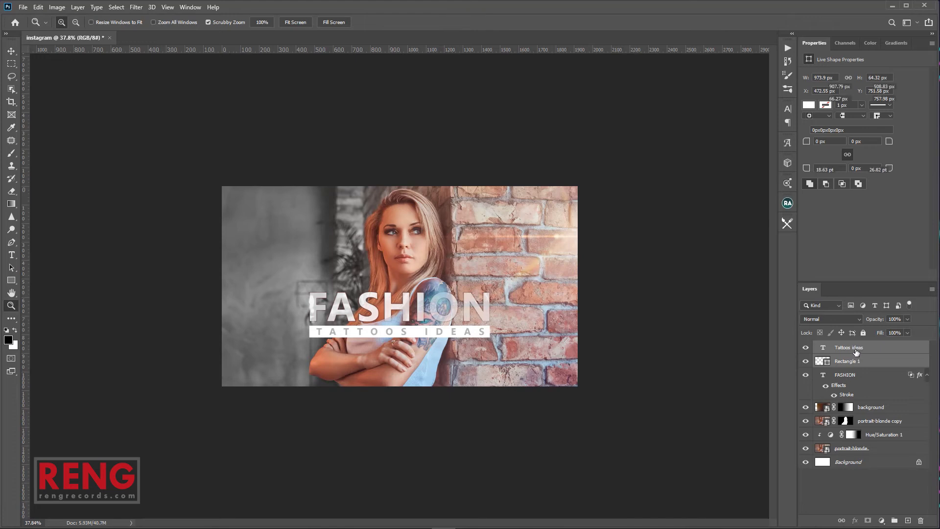
{"action": "left_click", "coordinate": [926, 374]}
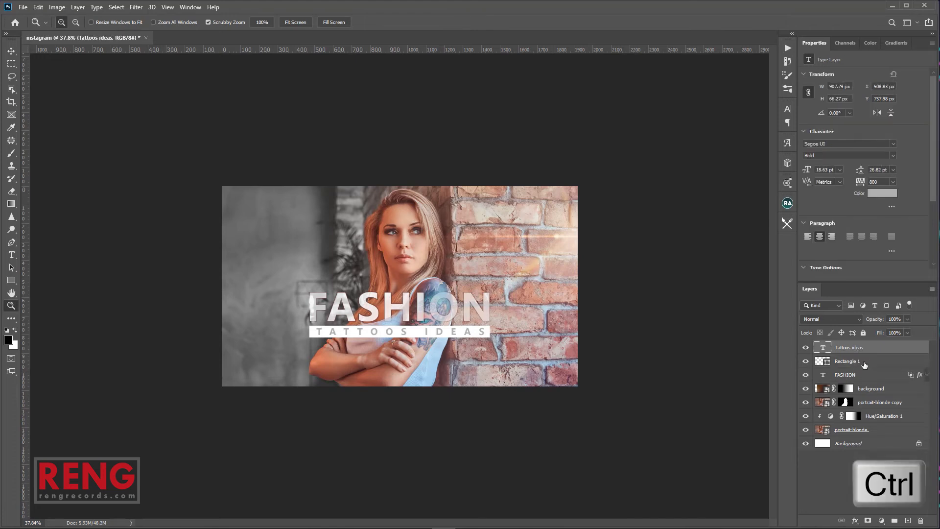
{"action": "left_click", "coordinate": [864, 365], "text": "ctrl"}
{"action": "left_click", "coordinate": [863, 376], "text": "ctrl"}
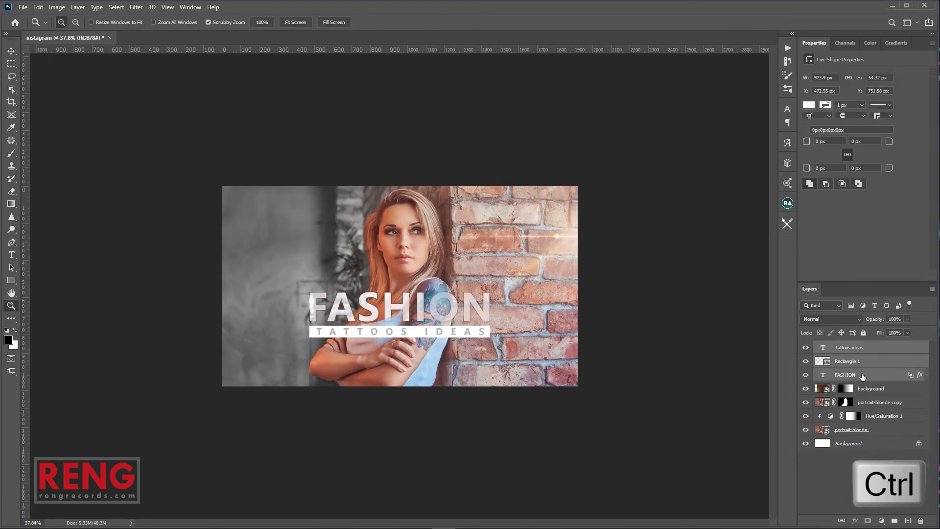
{"action": "left_click", "coordinate": [11, 51]}
{"action": "mouse_move", "coordinate": [488, 261]}
{"action": "left_mouse_down"}
{"action": "mouse_move", "coordinate": [480, 298]}
{"action": "mouse_move", "coordinate": [483, 230]}
{"action": "mouse_move", "coordinate": [480, 301]}
{"action": "mouse_move", "coordinate": [480, 268]}
{"action": "left_mouse_up"}
{"action": "scroll", "coordinate": [391, 339], "scroll_direction": "up", "scroll_amount": 4}
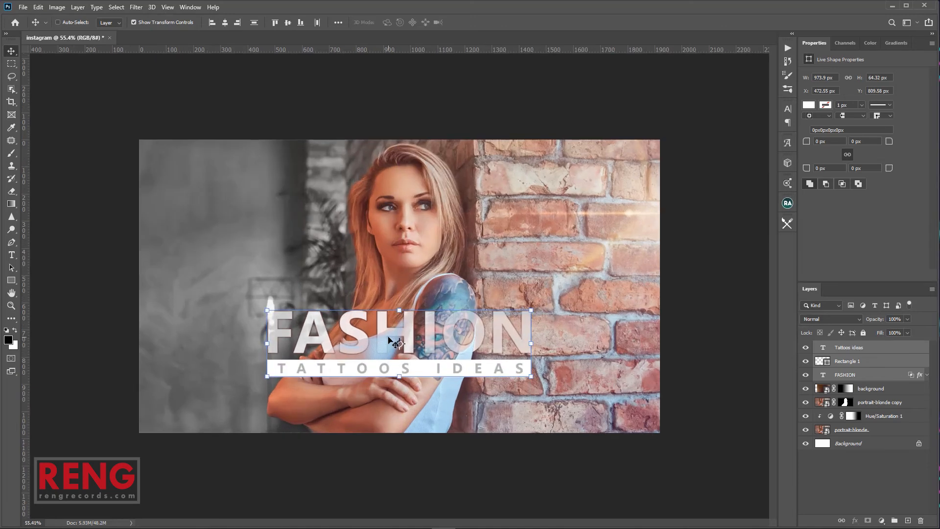
Inspect the whole composition at several sizes and compare it with the white bar hidden.
{"action": "left_click", "coordinate": [12, 63]}
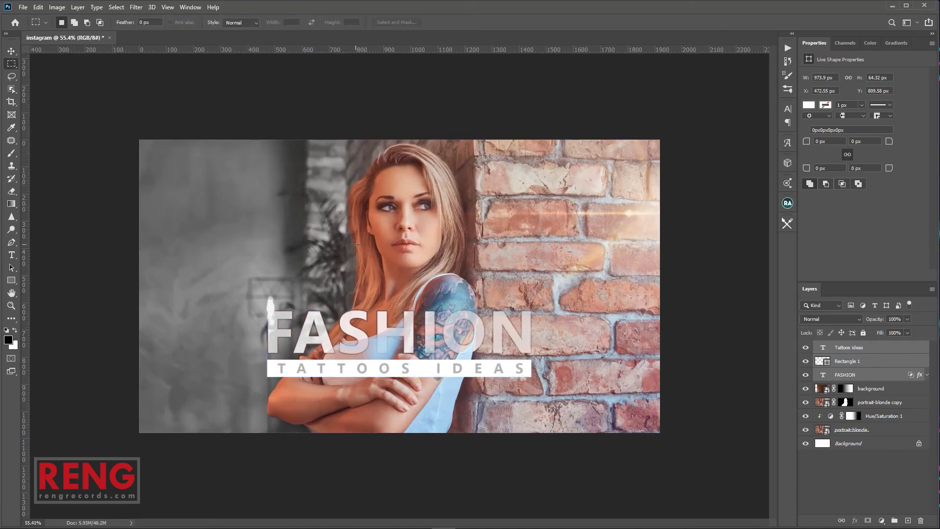
{"action": "scroll", "coordinate": [463, 353], "scroll_direction": "down", "scroll_amount": 2}
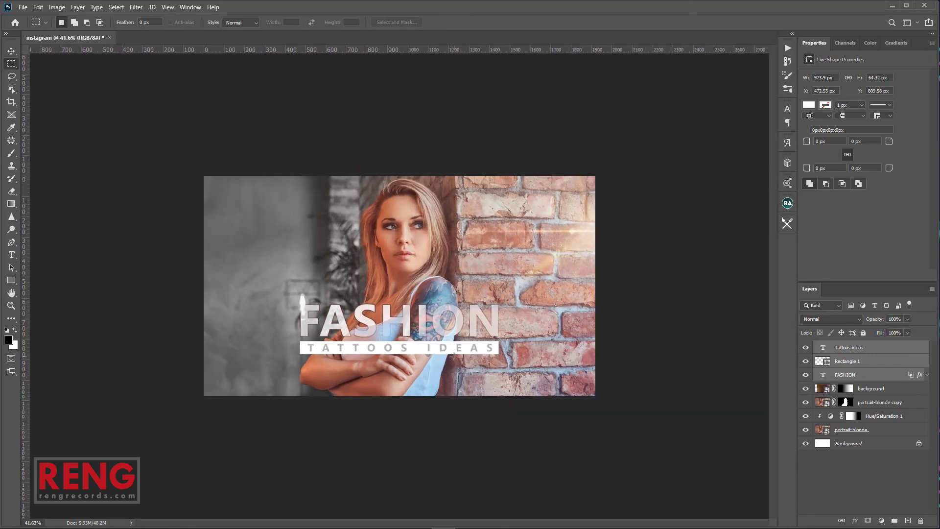
{"action": "scroll", "coordinate": [455, 355], "scroll_direction": "up", "scroll_amount": 1}
{"action": "scroll", "coordinate": [455, 356], "scroll_direction": "up", "scroll_amount": 4}
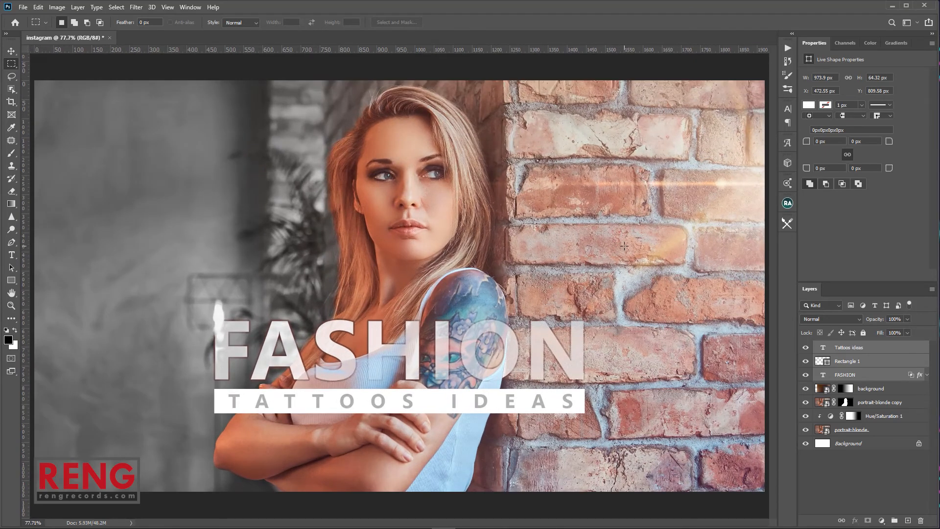
{"action": "left_click", "coordinate": [866, 373]}
{"action": "left_click", "coordinate": [849, 347]}
{"action": "left_click", "coordinate": [806, 361]}
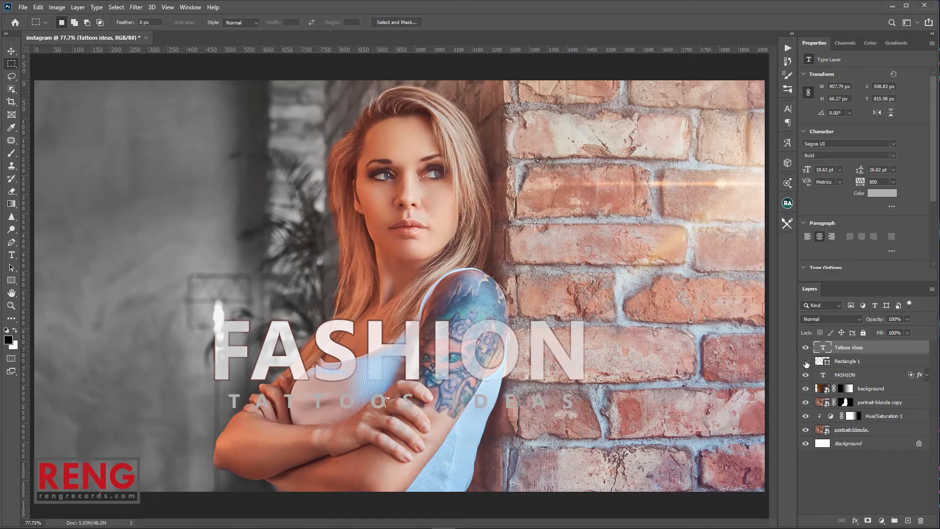
Try lowering the fill opacity of the white bar.
{"action": "left_click", "coordinate": [813, 361]}
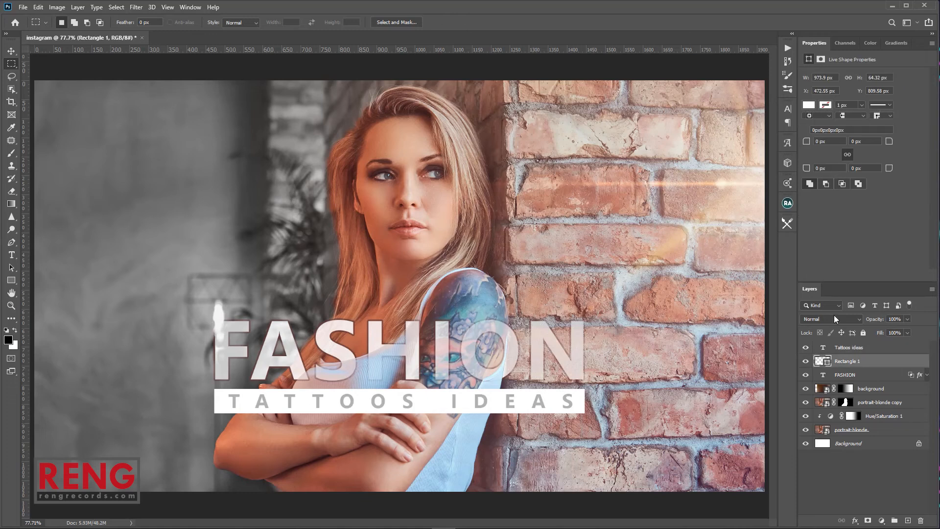
{"action": "left_click_drag", "start_coordinate": [883, 331], "coordinate": [926, 333]}
{"action": "left_click_drag", "start_coordinate": [867, 332], "coordinate": [900, 337]}
Hide and show the FASHION title to compare the image with and without it.
{"action": "left_click", "coordinate": [867, 376]}
{"action": "left_click", "coordinate": [805, 376]}
{"action": "left_click", "coordinate": [806, 376]}
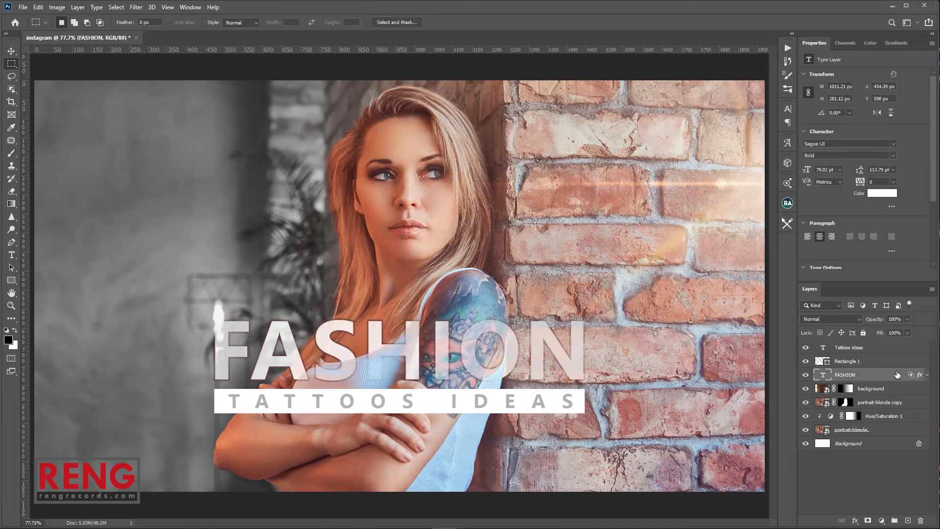
Recolour the TATTOOS IDEAS text with the light blue #80aac0 sampled from the woman's tattooed arm.
{"action": "left_click", "coordinate": [870, 347]}
{"action": "left_click", "coordinate": [804, 347]}
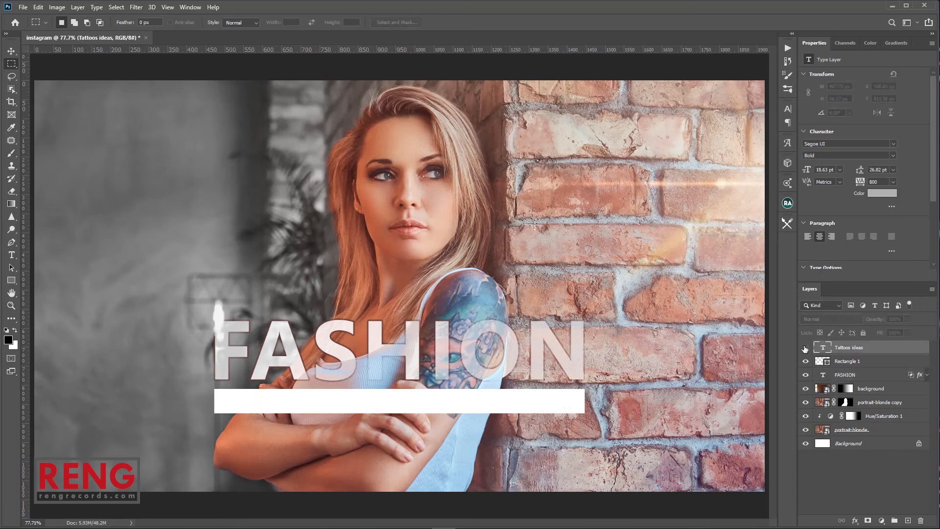
{"action": "left_click", "coordinate": [874, 196]}
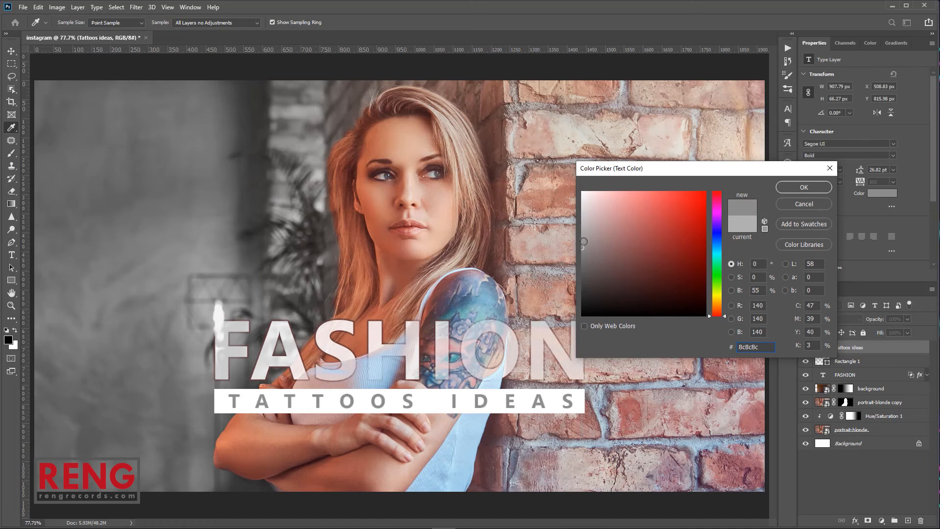
{"action": "left_click_drag", "start_coordinate": [583, 246], "coordinate": [581, 267]}
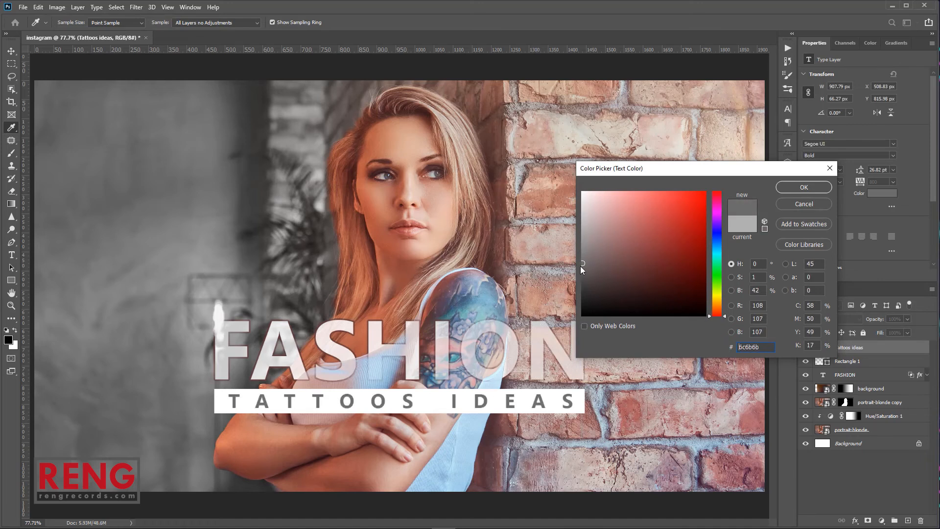
{"action": "left_click", "coordinate": [555, 196]}
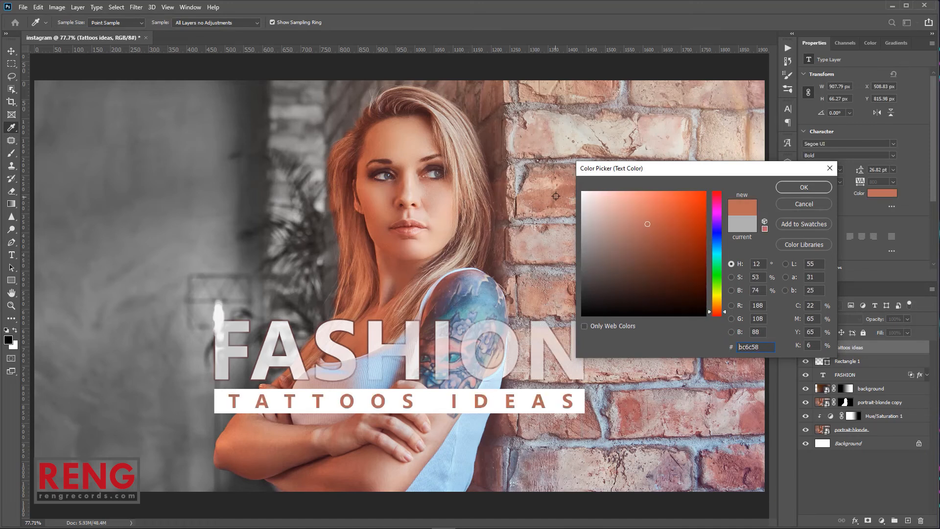
{"action": "left_click", "coordinate": [491, 295]}
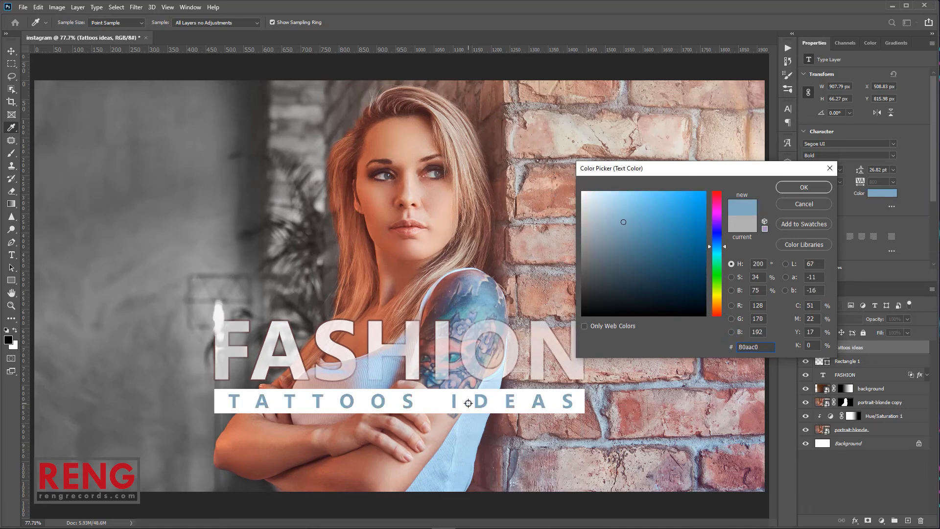
{"action": "left_click", "coordinate": [796, 189]}
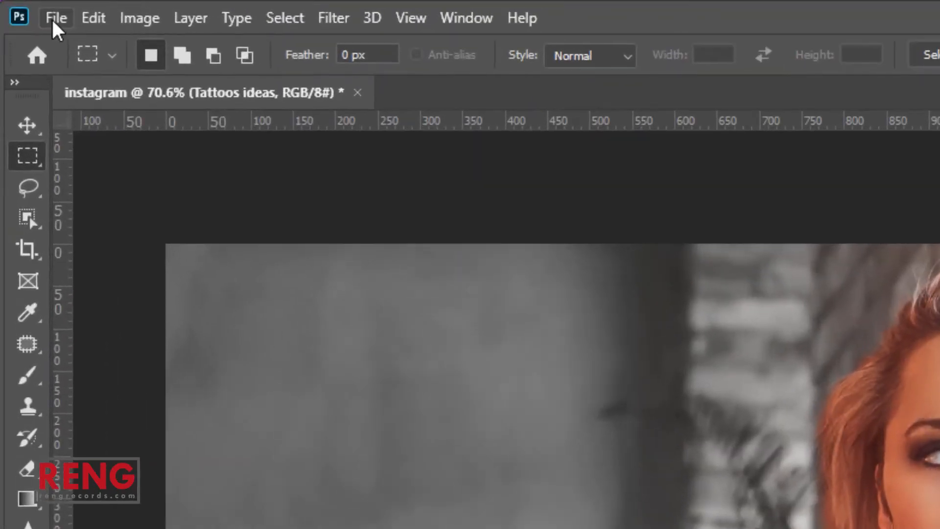
Save the layered document to the Desktop as instagram.psd in Photoshop format with Maximize Compatibility on.
{"action": "left_click", "coordinate": [23, 6]}
{"action": "left_click", "coordinate": [98, 307]}
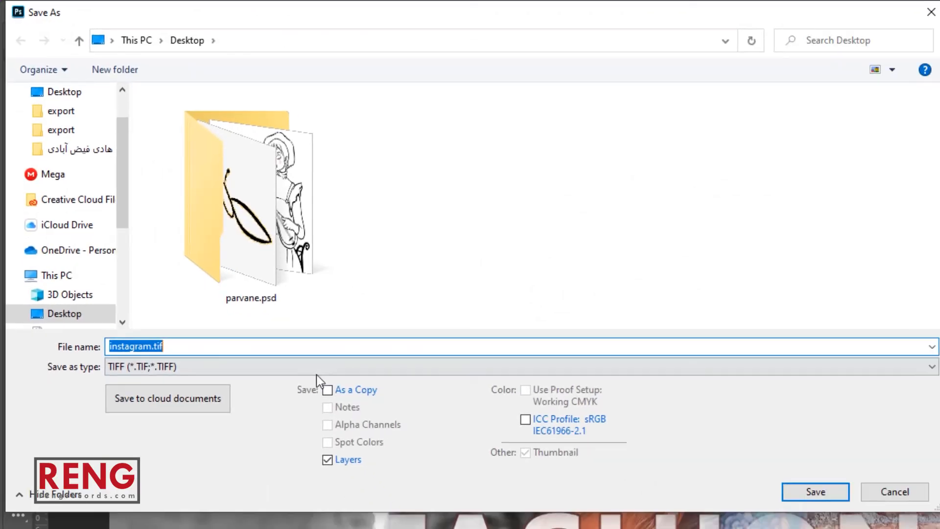
{"action": "left_click", "coordinate": [298, 371]}
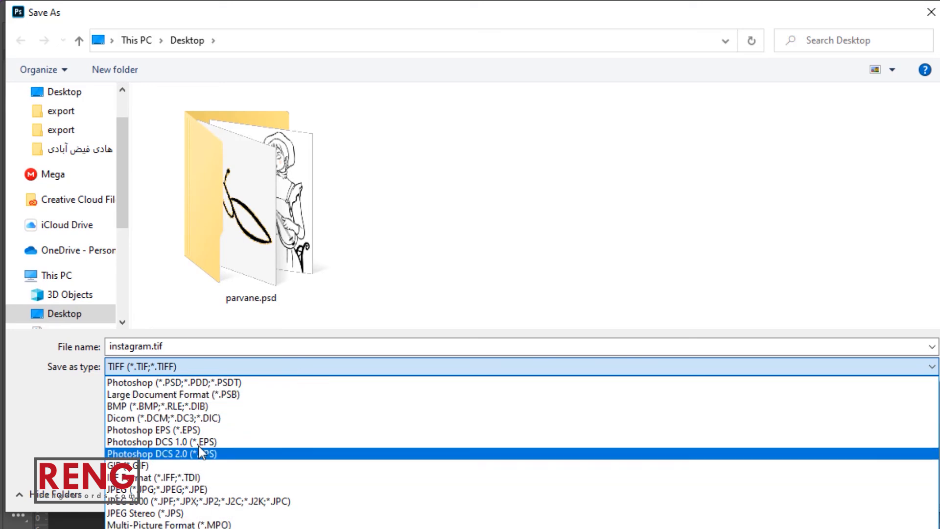
{"action": "left_click", "coordinate": [181, 346]}
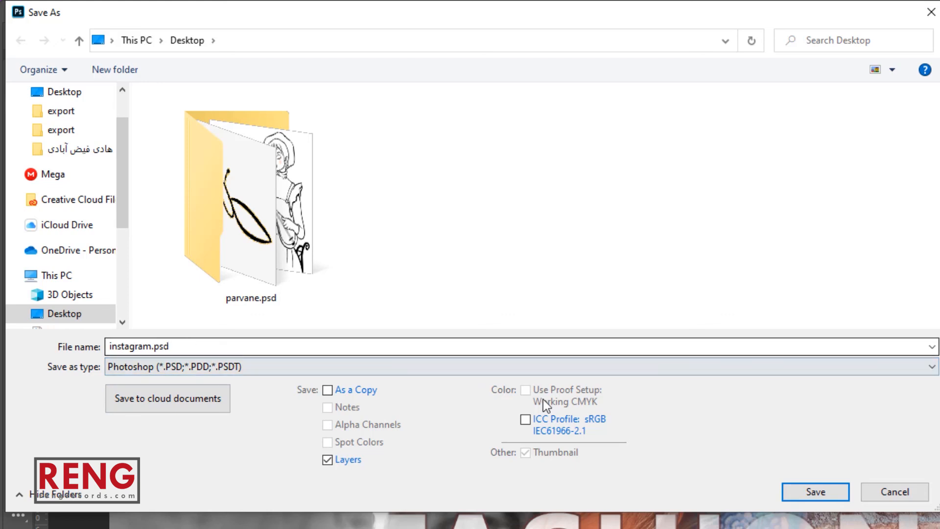
{"action": "left_click", "coordinate": [813, 489]}
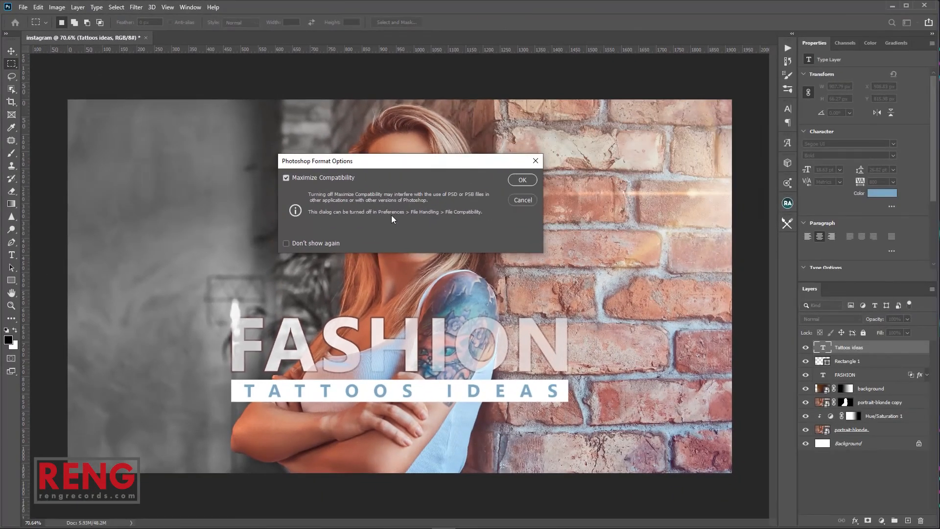
{"action": "left_click", "coordinate": [522, 180]}
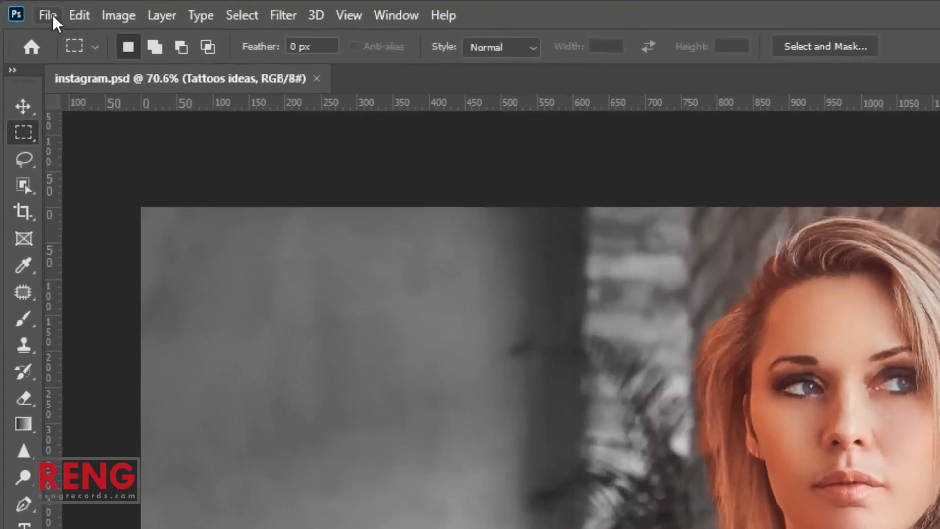
Save a JPEG copy to the Desktop as instagram.jpg with Maximum quality 12 and the Baseline ("Standard") format.
{"action": "left_click", "coordinate": [23, 7]}
{"action": "left_click", "coordinate": [83, 270]}
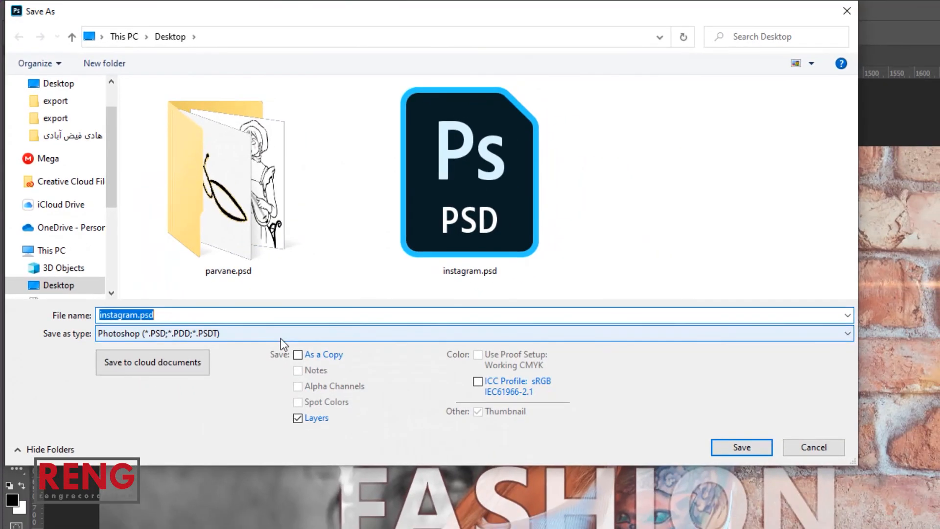
{"action": "left_click", "coordinate": [282, 334]}
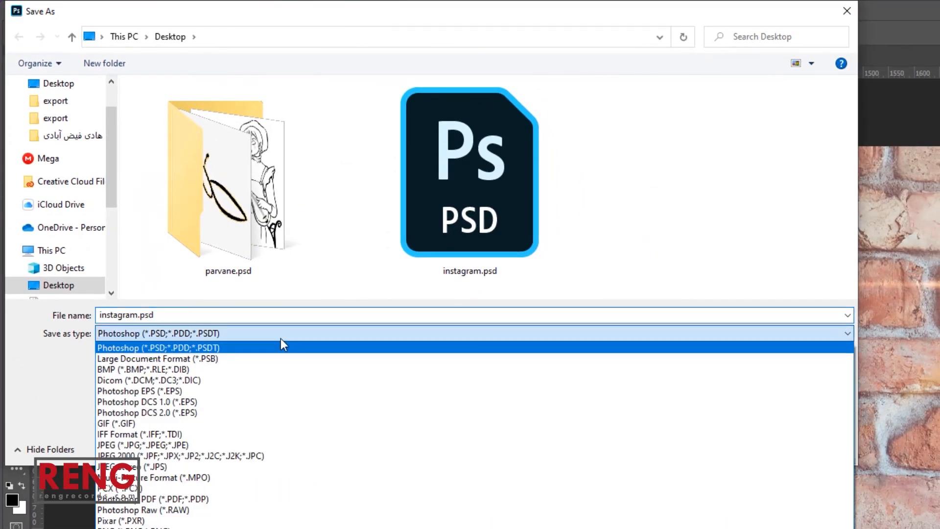
{"action": "left_click", "coordinate": [172, 445]}
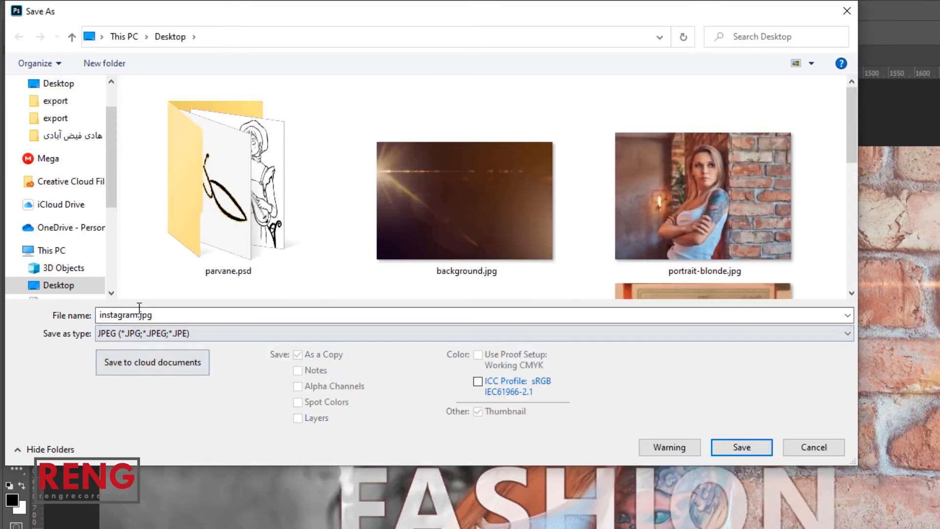
{"action": "left_click", "coordinate": [720, 446]}
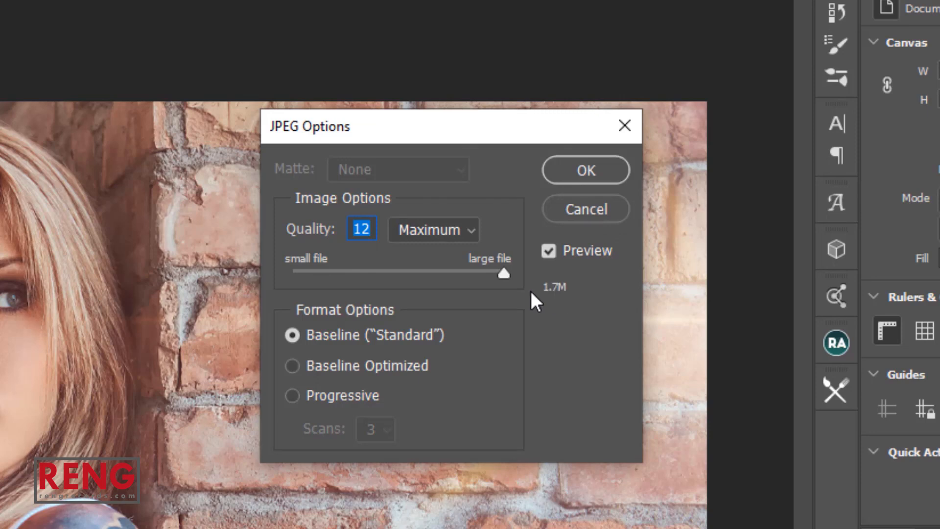
{"action": "left_click", "coordinate": [586, 172]}
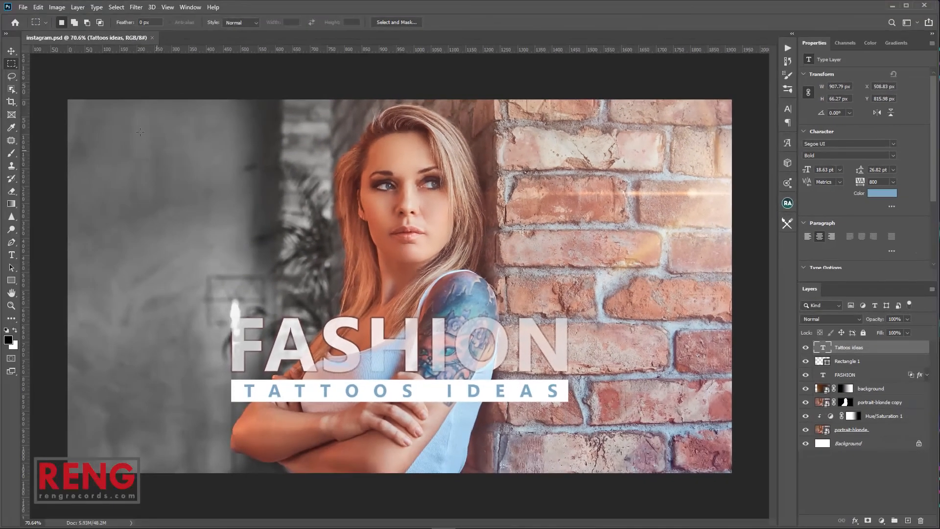